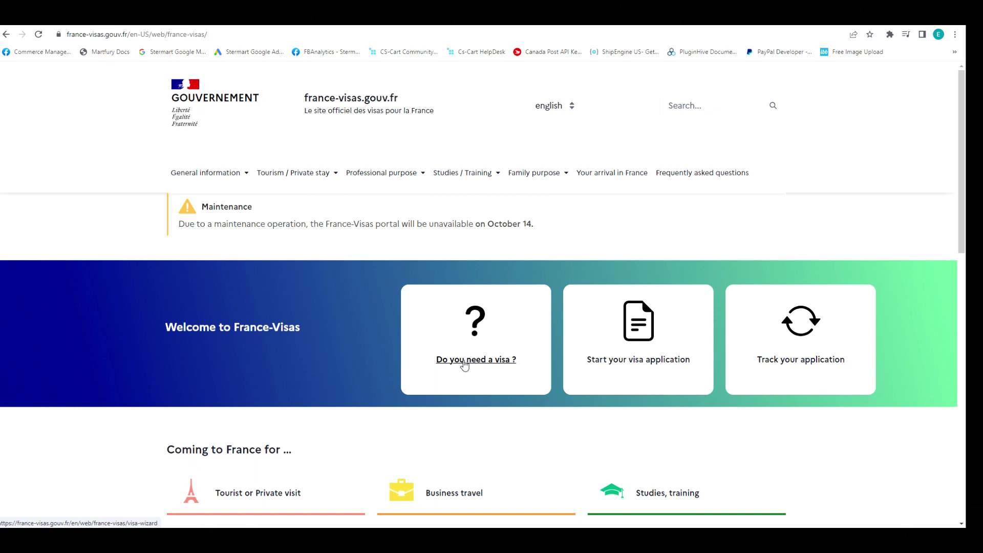
Open the visa requirement wizard from the France-Visas home page and set the nationality to Nigerian.
{"action": "left_click", "coordinate": [464, 363]}
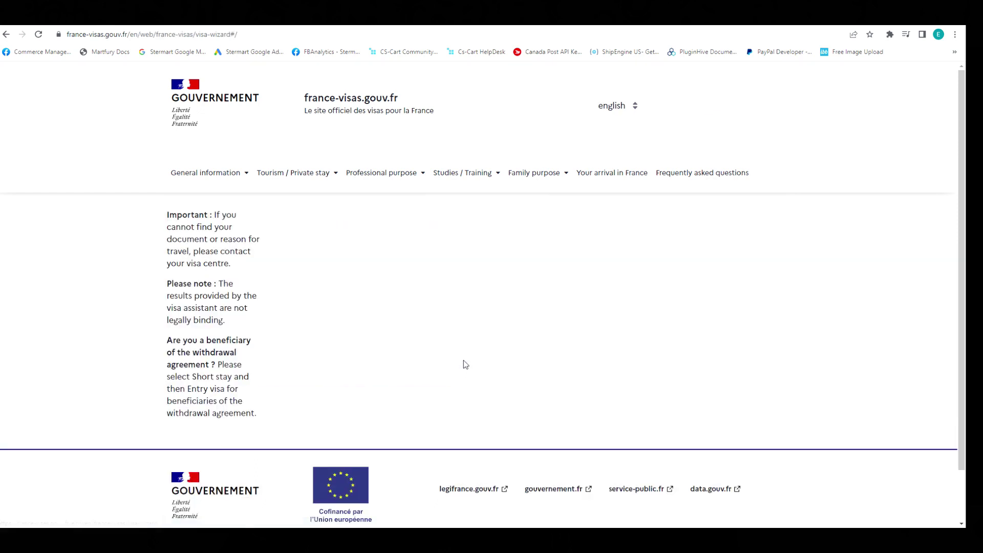
{"action": "scroll", "coordinate": [384, 322], "scroll_direction": "down", "scroll_amount": 1}
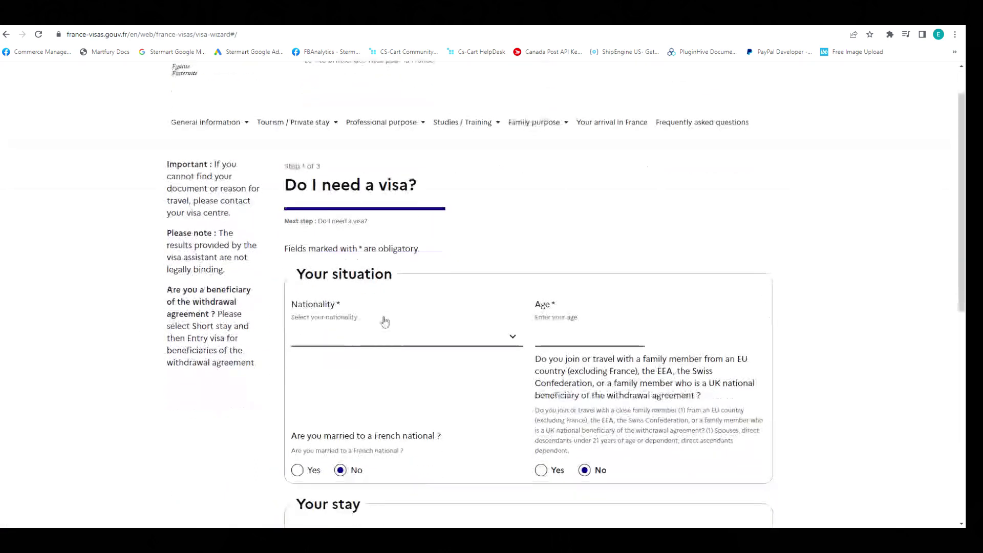
{"action": "left_click", "coordinate": [476, 343]}
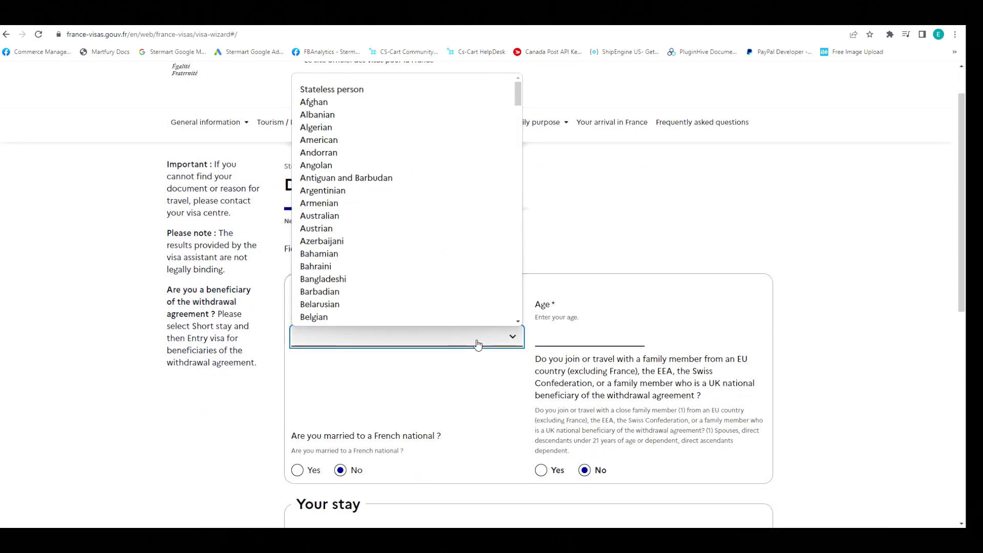
{"action": "scroll", "coordinate": [323, 244], "scroll_direction": "down", "scroll_amount": 2}
{"action": "scroll", "coordinate": [338, 251], "scroll_direction": "down", "scroll_amount": 8}
{"action": "scroll", "coordinate": [339, 253], "scroll_direction": "down", "scroll_amount": 20}
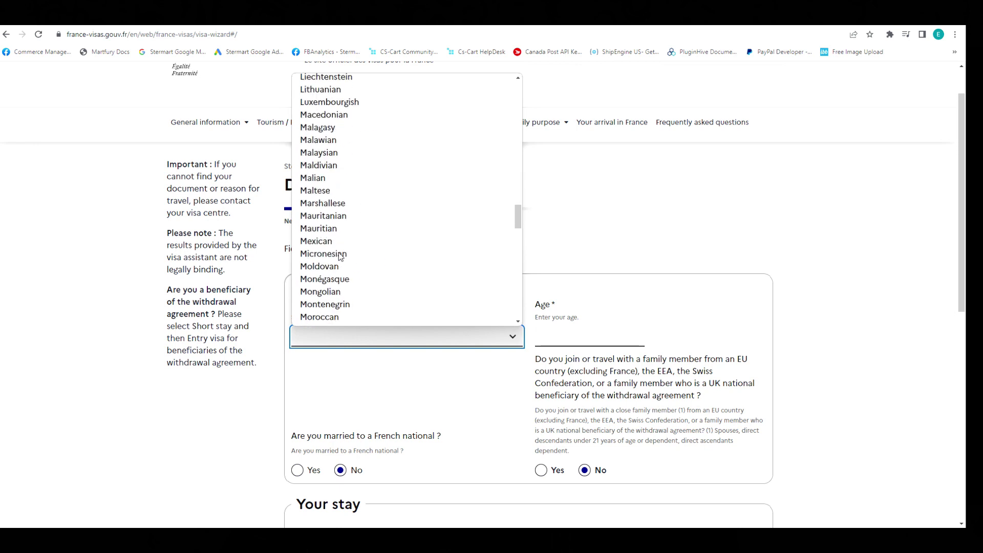
{"action": "scroll", "coordinate": [333, 245], "scroll_direction": "down", "scroll_amount": 4}
{"action": "scroll", "coordinate": [330, 234], "scroll_direction": "up", "scroll_amount": 6}
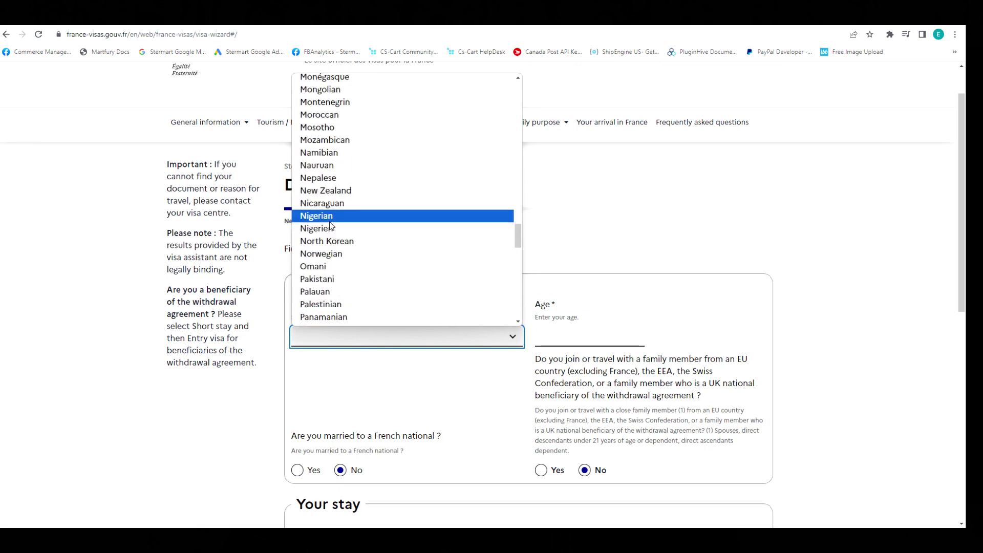
{"action": "left_click", "coordinate": [330, 218]}
Enter 36 as the applicant's age in the situation section.
{"action": "left_click", "coordinate": [592, 338]}
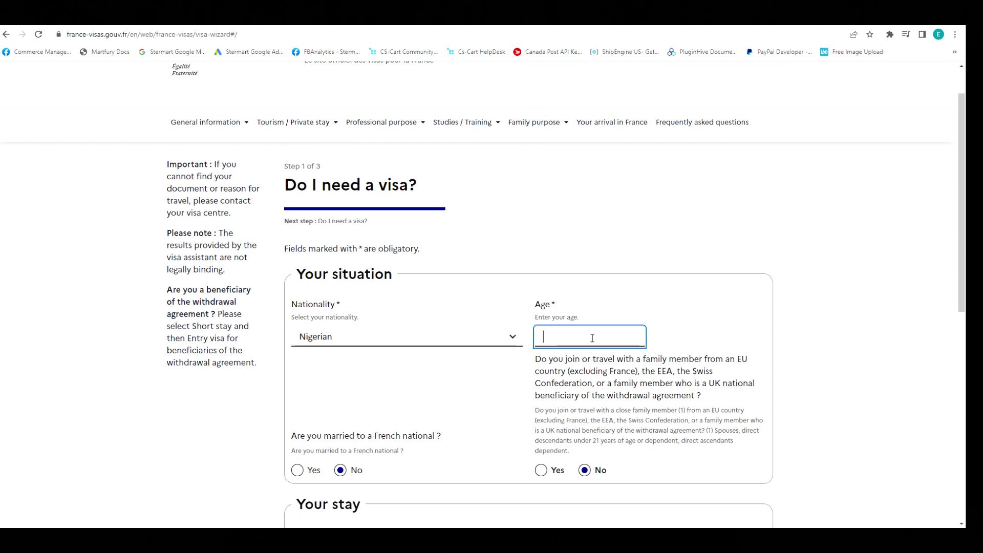
{"action": "scroll", "coordinate": [591, 340], "scroll_direction": "down", "scroll_amount": 8}
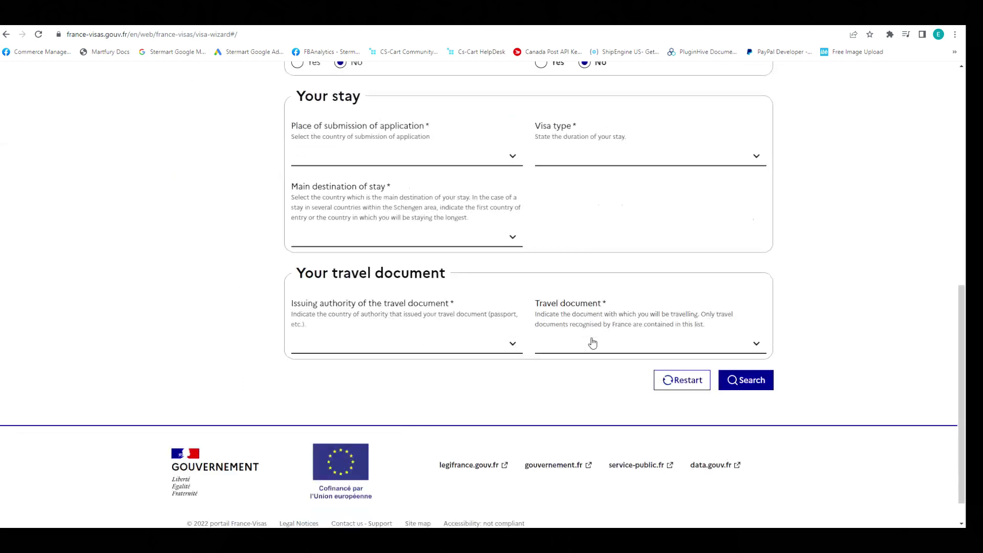
{"action": "scroll", "coordinate": [590, 343], "scroll_direction": "up", "scroll_amount": 3}
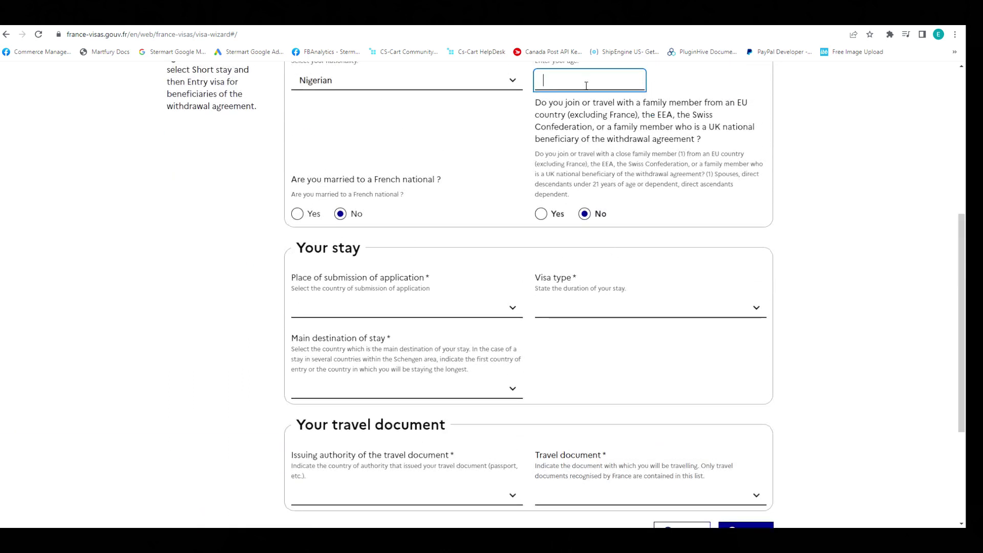
{"action": "scroll", "coordinate": [586, 121], "scroll_direction": "up", "scroll_amount": 1}
{"action": "type", "text": "36"}
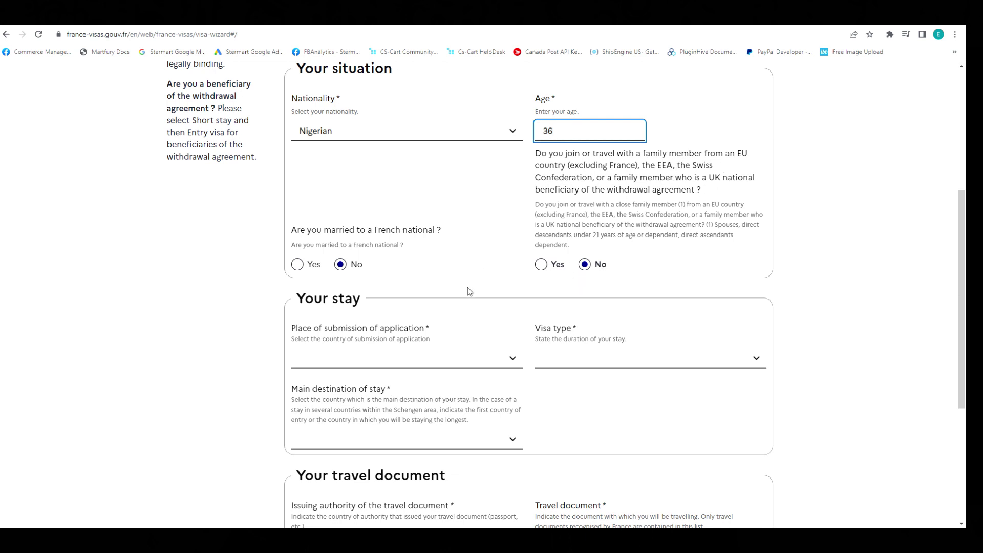
Set the place of submission of the application to Nigeria and the visa type to Long-stay (> 90 days).
{"action": "scroll", "coordinate": [468, 290], "scroll_direction": "down", "scroll_amount": 1}
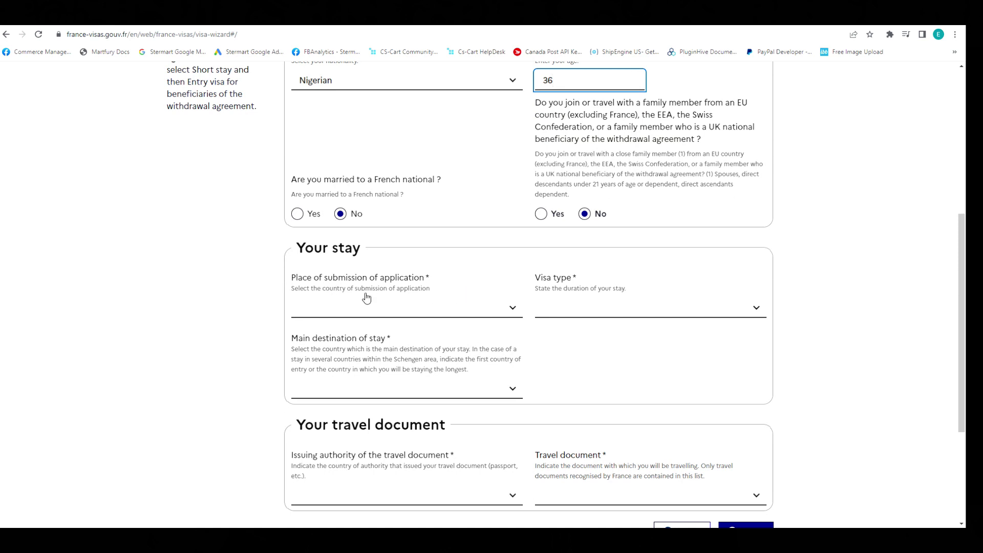
{"action": "left_click", "coordinate": [491, 309]}
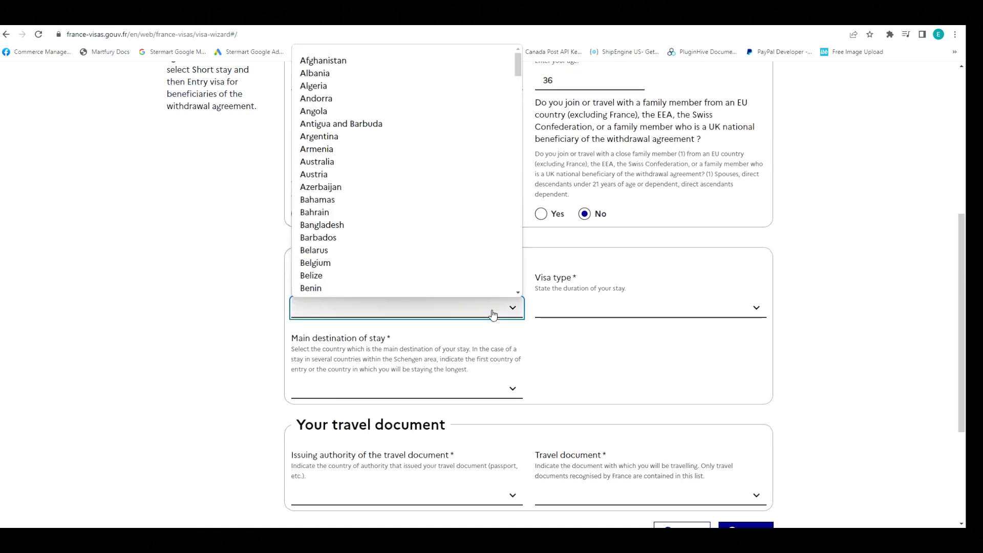
{"action": "scroll", "coordinate": [357, 236], "scroll_direction": "down", "scroll_amount": 5}
{"action": "scroll", "coordinate": [356, 236], "scroll_direction": "down", "scroll_amount": 15}
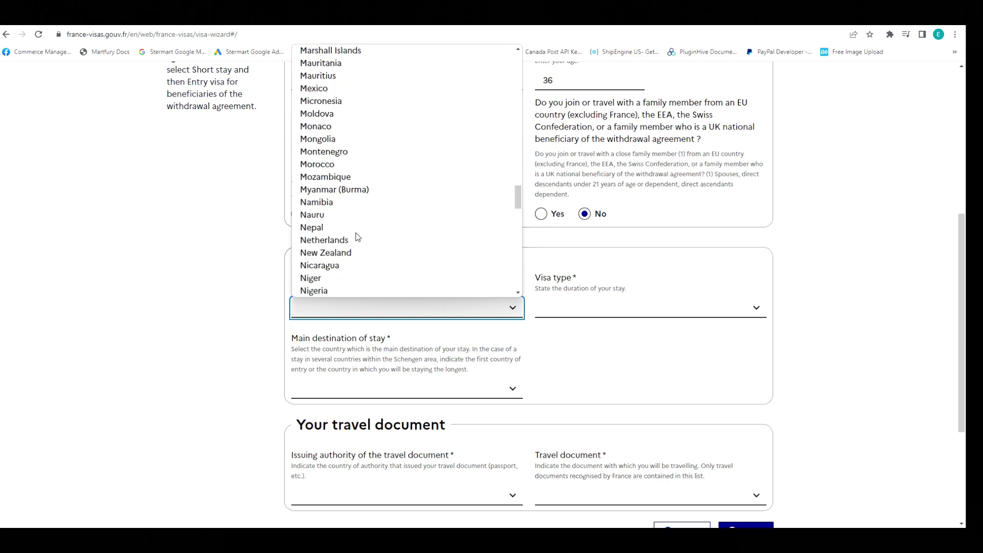
{"action": "left_click", "coordinate": [324, 290]}
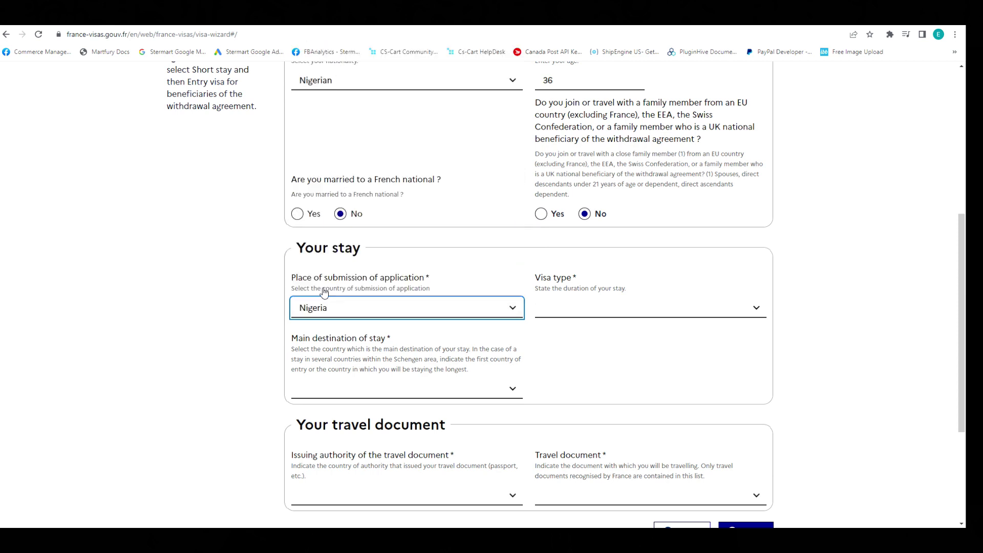
{"action": "left_click", "coordinate": [707, 311]}
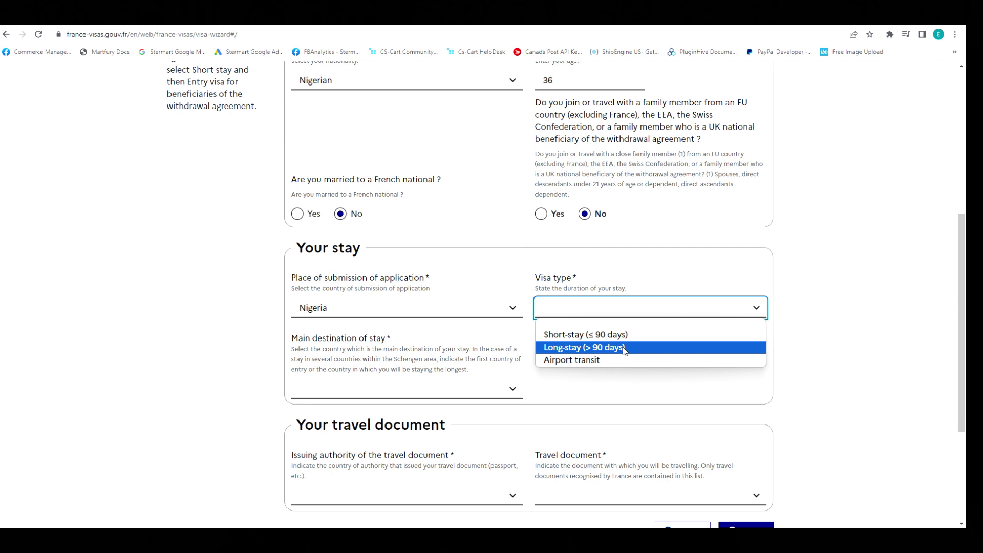
{"action": "left_click", "coordinate": [623, 349]}
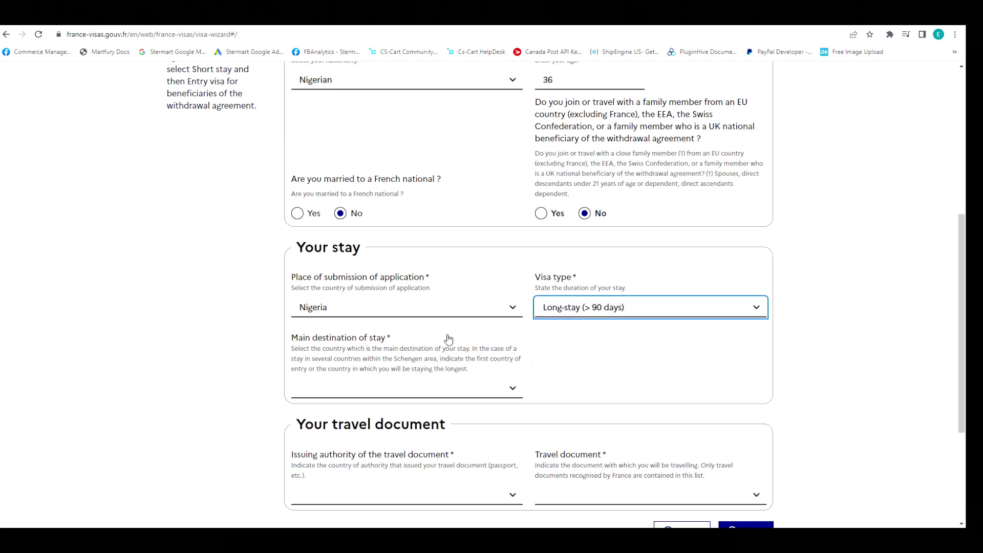
Choose France as the main destination of the stay.
{"action": "scroll", "coordinate": [448, 339], "scroll_direction": "down", "scroll_amount": 1}
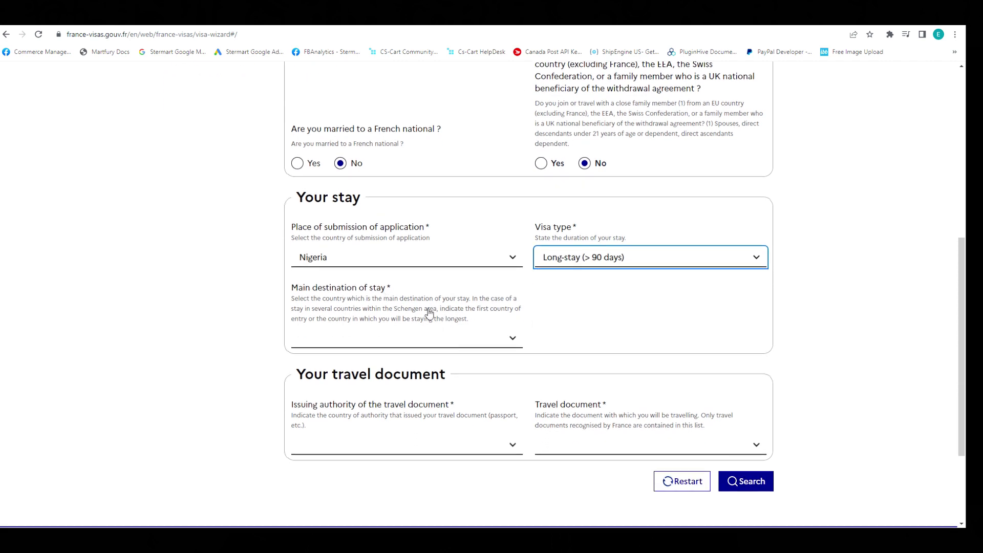
{"action": "left_click", "coordinate": [501, 342]}
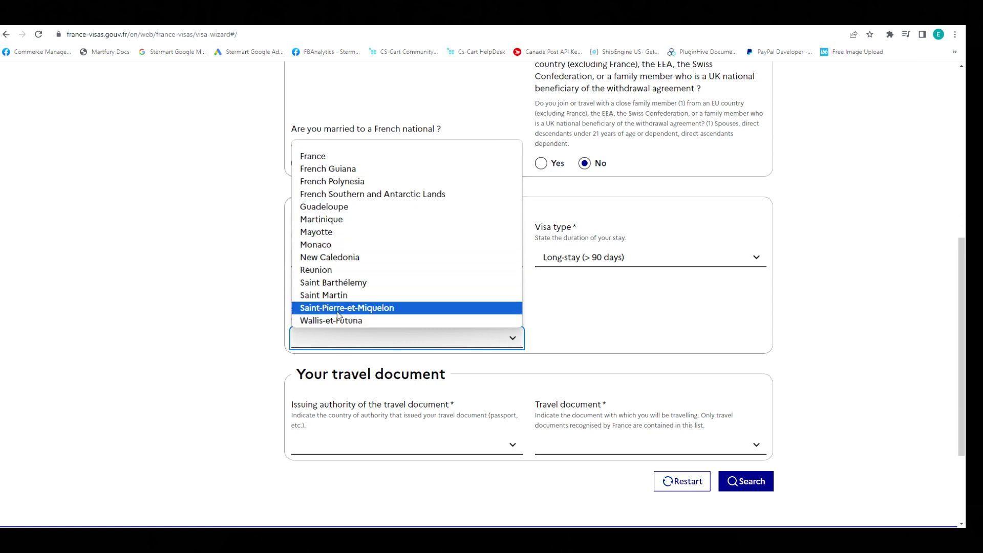
{"action": "left_click", "coordinate": [330, 157]}
Choose Ordinary passport as the travel document and submit the first page of the visa wizard.
{"action": "scroll", "coordinate": [450, 379], "scroll_direction": "down", "scroll_amount": 1}
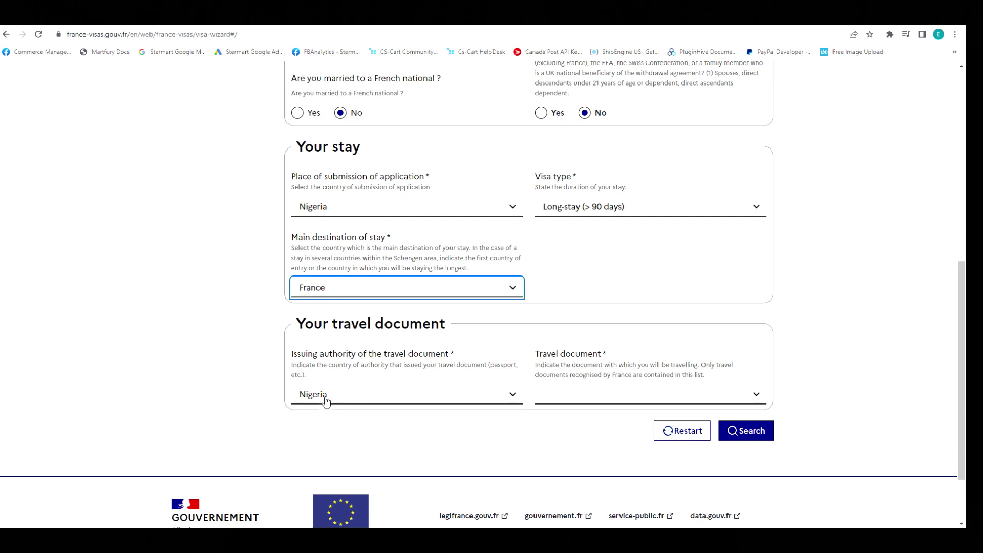
{"action": "left_click", "coordinate": [746, 394]}
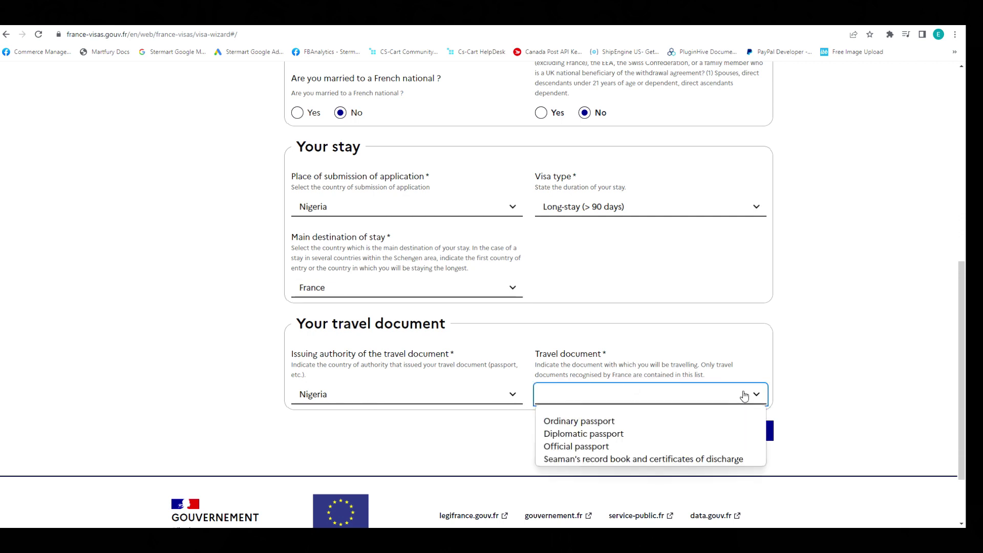
{"action": "left_click", "coordinate": [593, 425]}
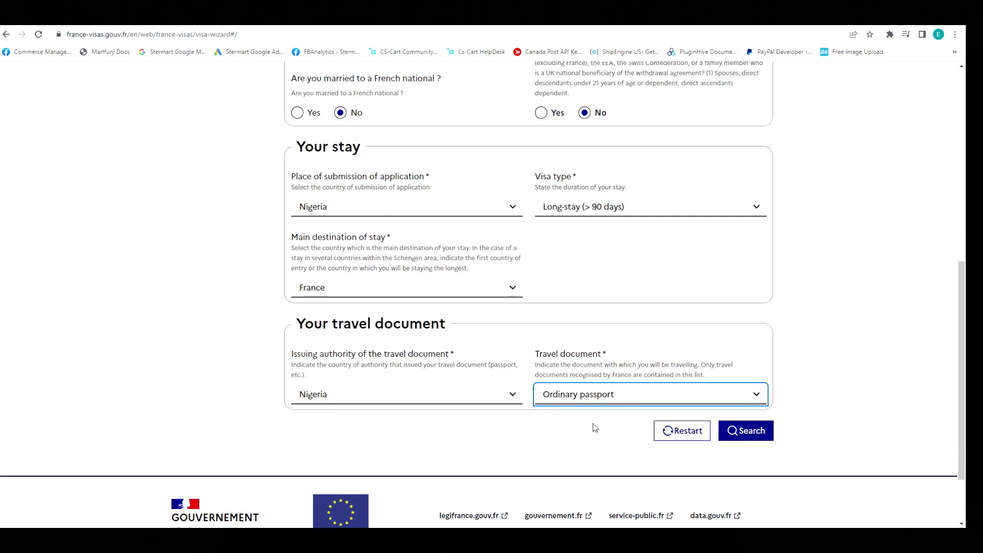
{"action": "left_click", "coordinate": [751, 434]}
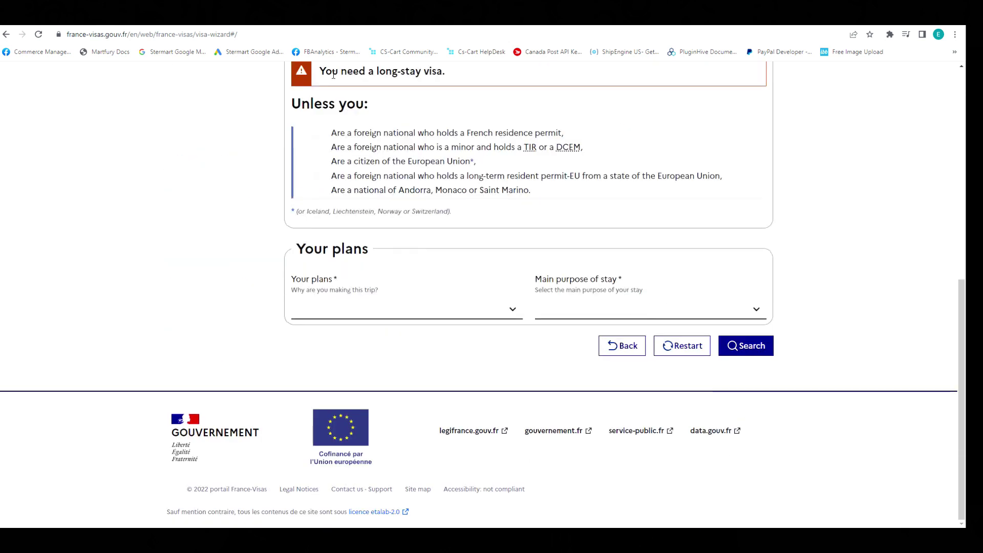
Set the travel plans to Study and the main purpose of stay to Student, and submit the search.
{"action": "scroll", "coordinate": [328, 197], "scroll_direction": "up", "scroll_amount": 1}
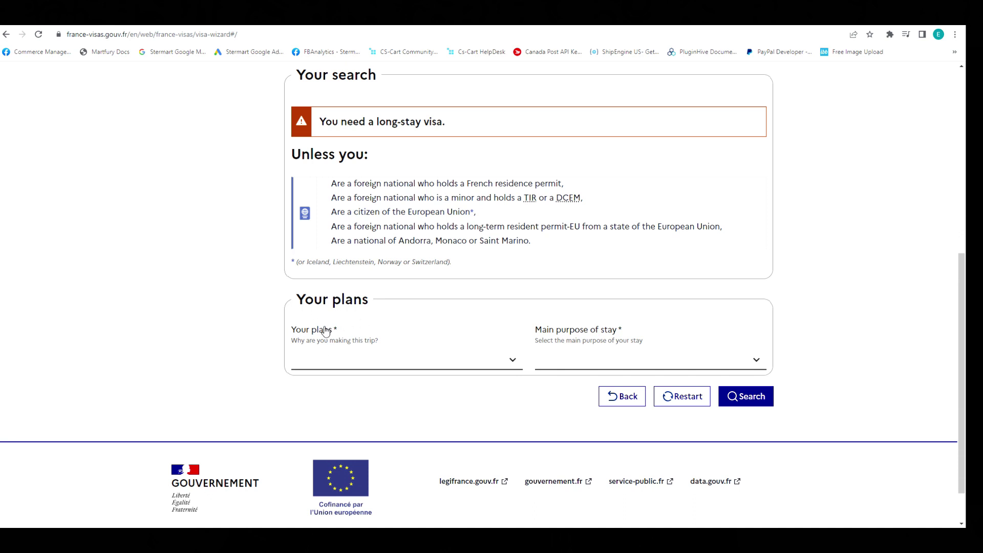
{"action": "left_click", "coordinate": [507, 362]}
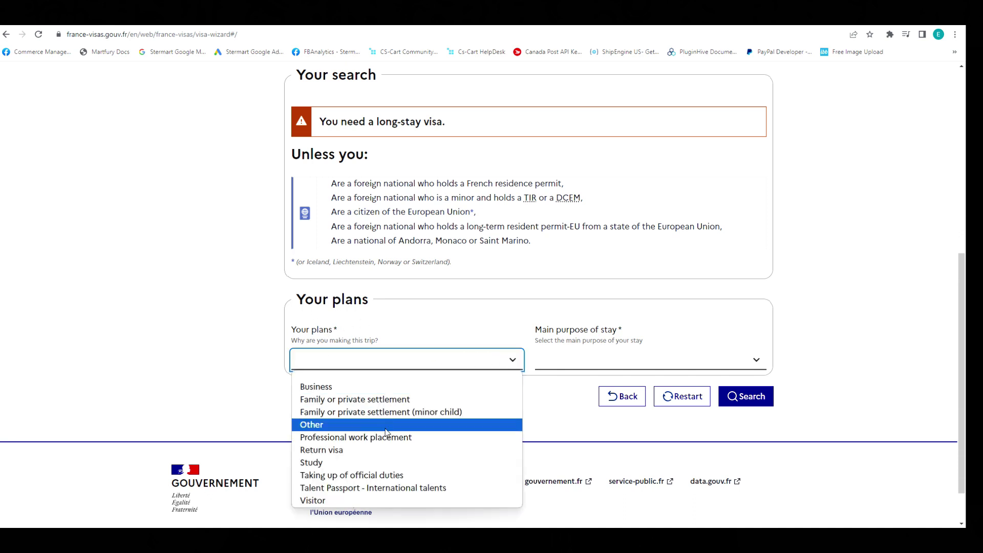
{"action": "left_click", "coordinate": [388, 464]}
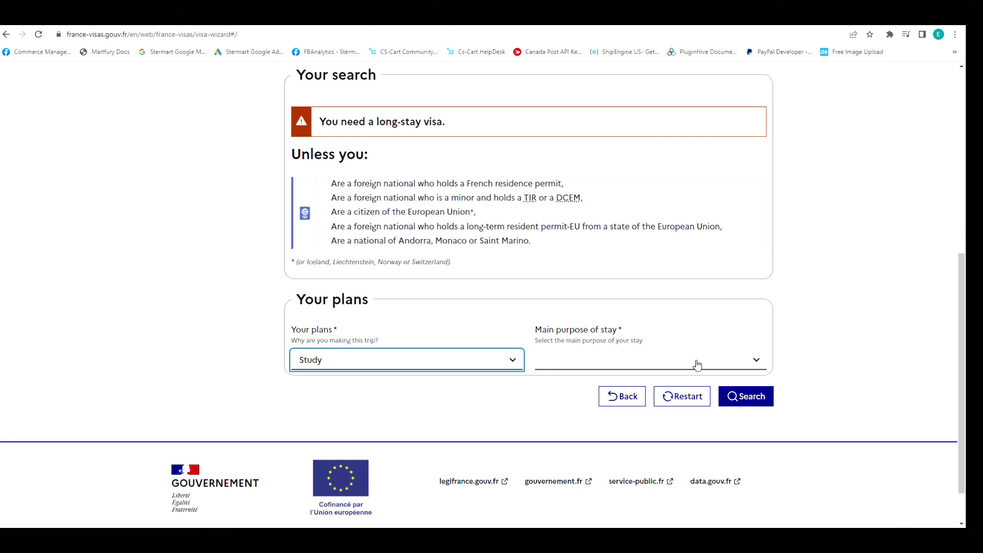
{"action": "left_click", "coordinate": [735, 364]}
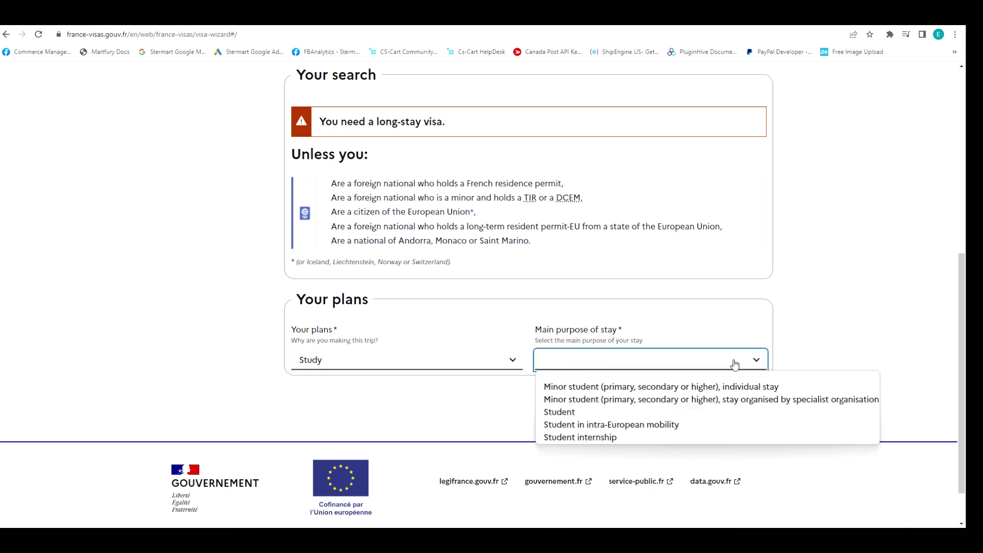
{"action": "left_click", "coordinate": [589, 413]}
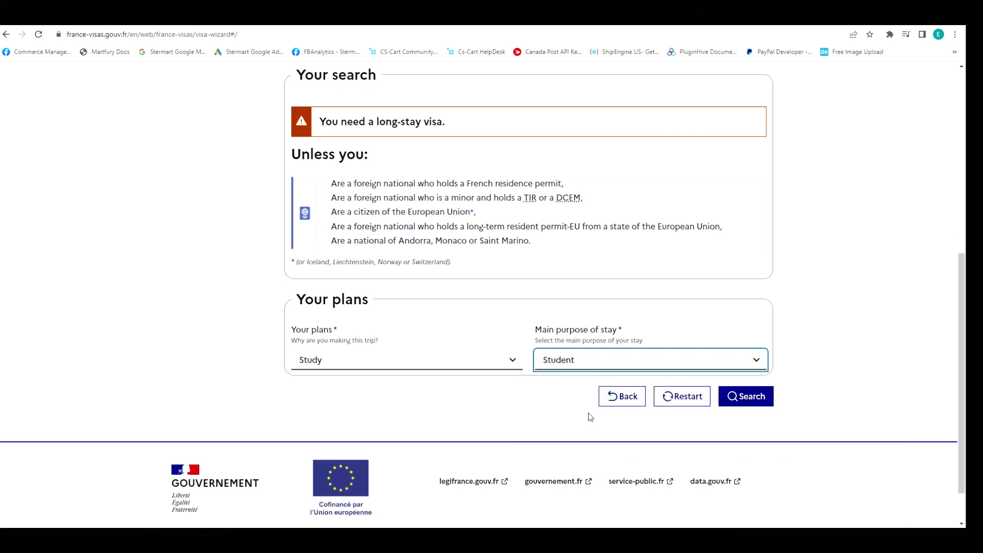
{"action": "left_click", "coordinate": [751, 401]}
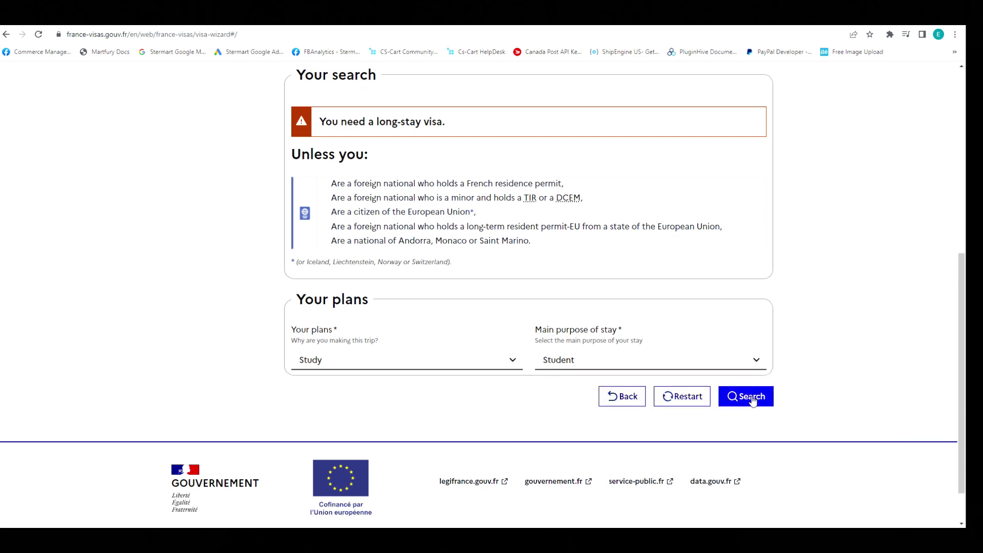
Review the application reminder, the required supporting documents and the applicable visa fee on the results page.
{"action": "scroll", "coordinate": [466, 258], "scroll_direction": "down", "scroll_amount": 8}
{"action": "scroll", "coordinate": [387, 264], "scroll_direction": "up", "scroll_amount": 5}
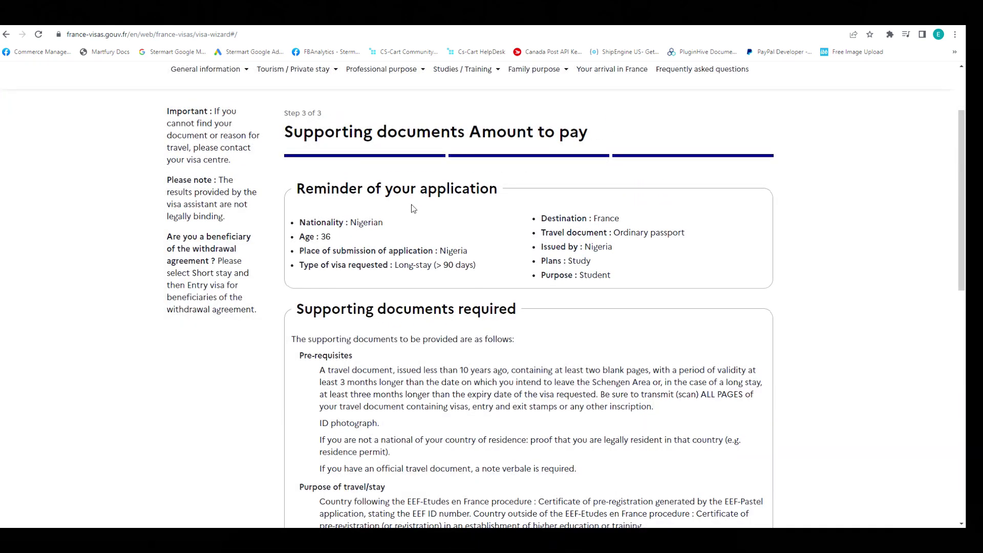
{"action": "scroll", "coordinate": [373, 167], "scroll_direction": "down", "scroll_amount": 1}
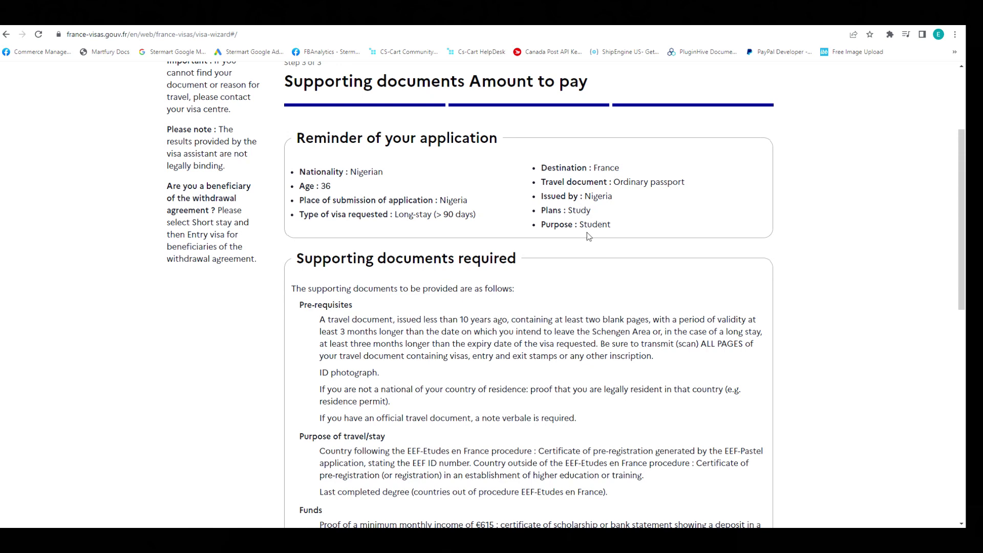
{"action": "scroll", "coordinate": [610, 254], "scroll_direction": "down", "scroll_amount": 2}
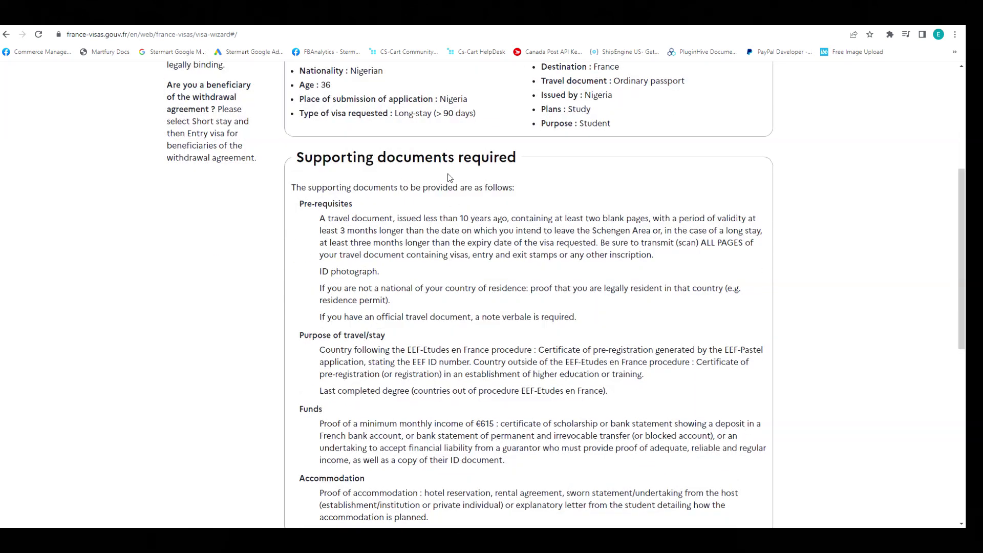
{"action": "scroll", "coordinate": [432, 169], "scroll_direction": "down", "scroll_amount": 1}
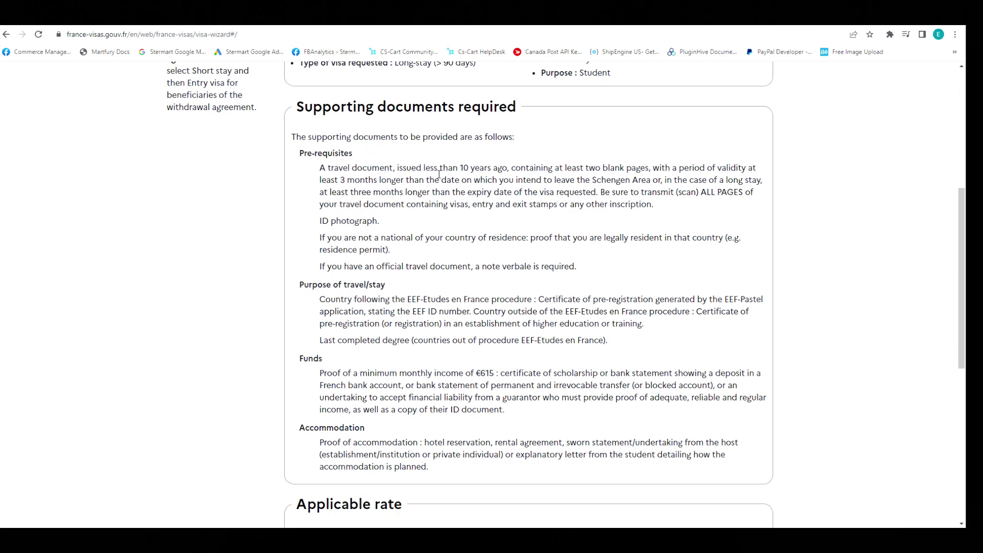
{"action": "scroll", "coordinate": [439, 175], "scroll_direction": "down", "scroll_amount": 1}
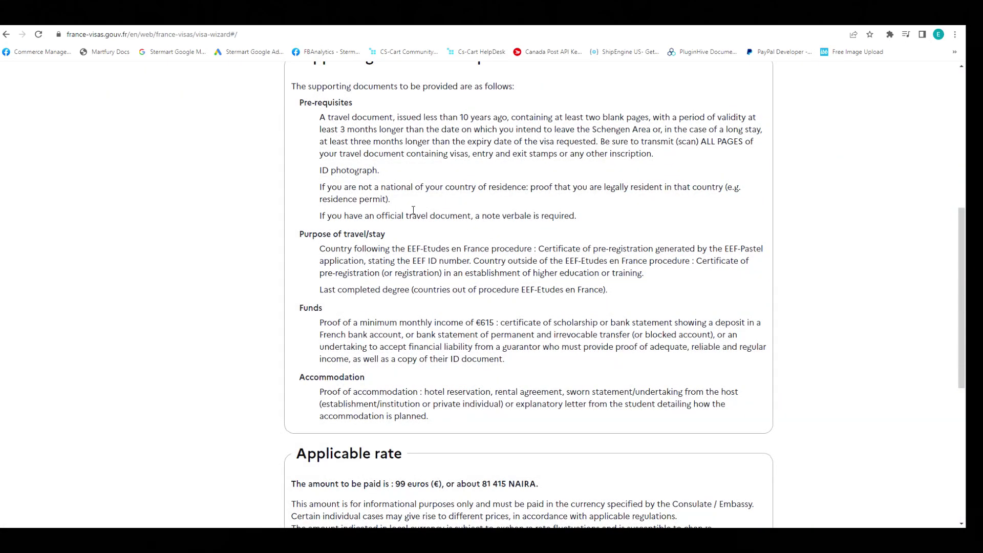
{"action": "scroll", "coordinate": [364, 219], "scroll_direction": "down", "scroll_amount": 1}
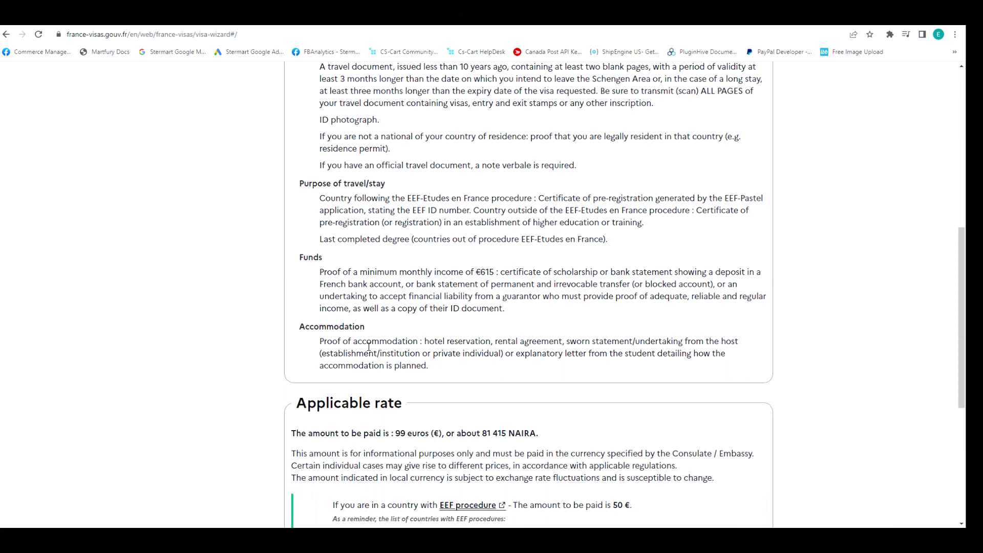
{"action": "scroll", "coordinate": [369, 347], "scroll_direction": "down", "scroll_amount": 1}
{"action": "scroll", "coordinate": [382, 308], "scroll_direction": "down", "scroll_amount": 1}
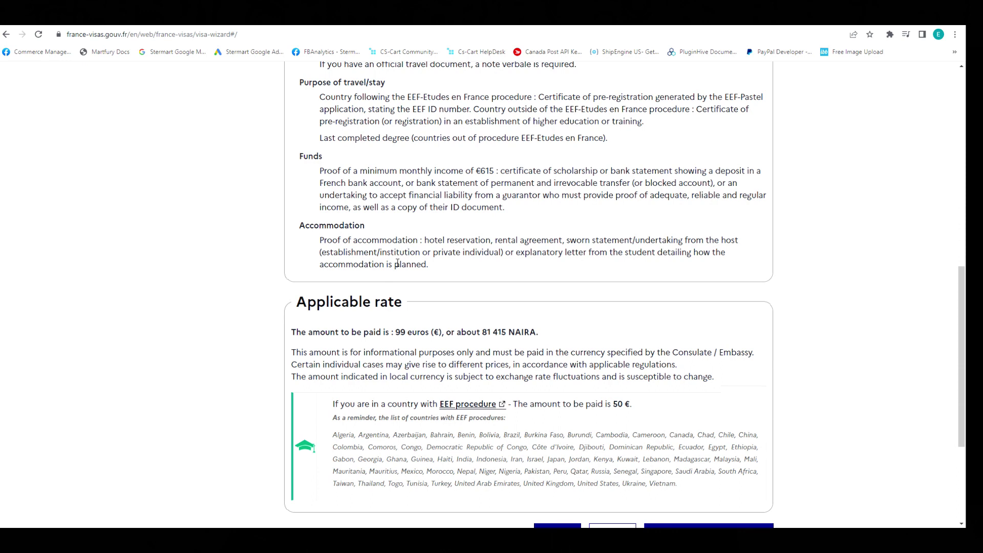
{"action": "scroll", "coordinate": [404, 251], "scroll_direction": "down", "scroll_amount": 1}
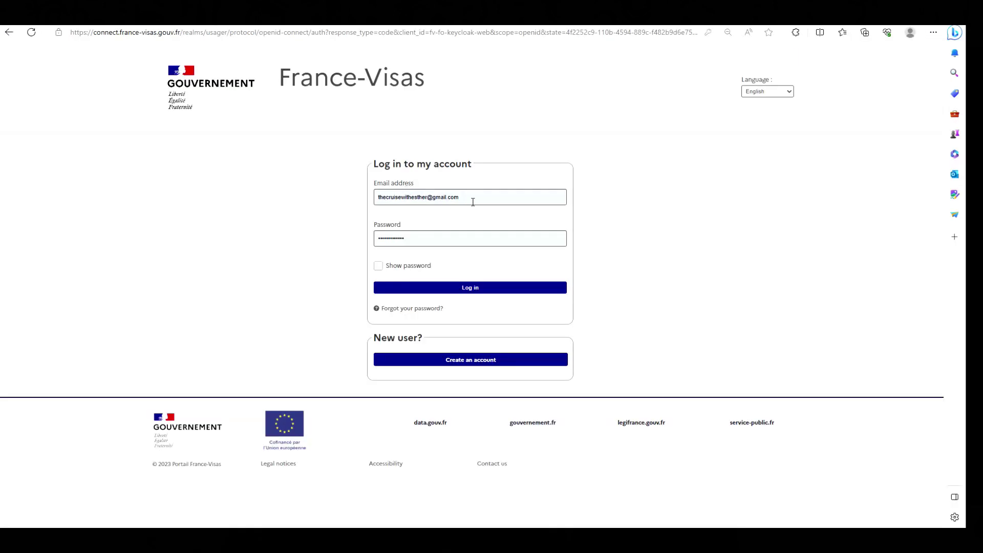
Log in to the France-Visas account with the prefilled credentials and create a new application in a new group of applications.
{"action": "left_click", "coordinate": [467, 288]}
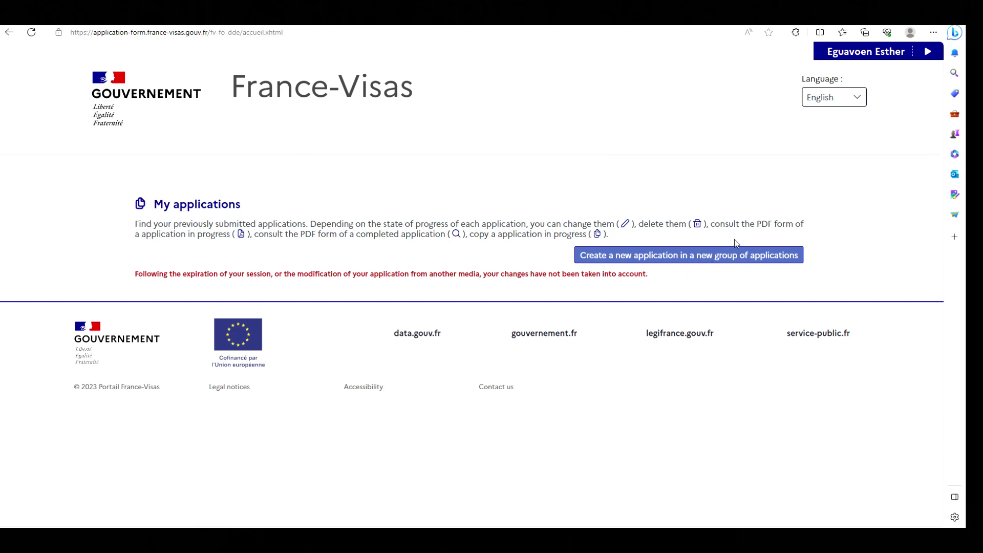
{"action": "left_click", "coordinate": [666, 257]}
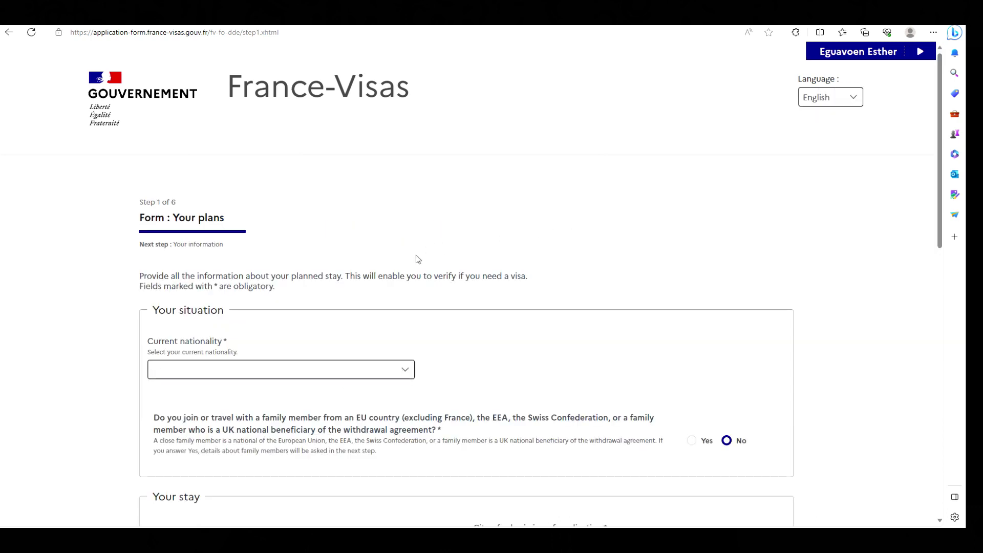
Set the current nationality to Nigerian in the Your situation section of the application form.
{"action": "scroll", "coordinate": [417, 260], "scroll_direction": "down", "scroll_amount": 1}
{"action": "scroll", "coordinate": [236, 225], "scroll_direction": "down", "scroll_amount": 1}
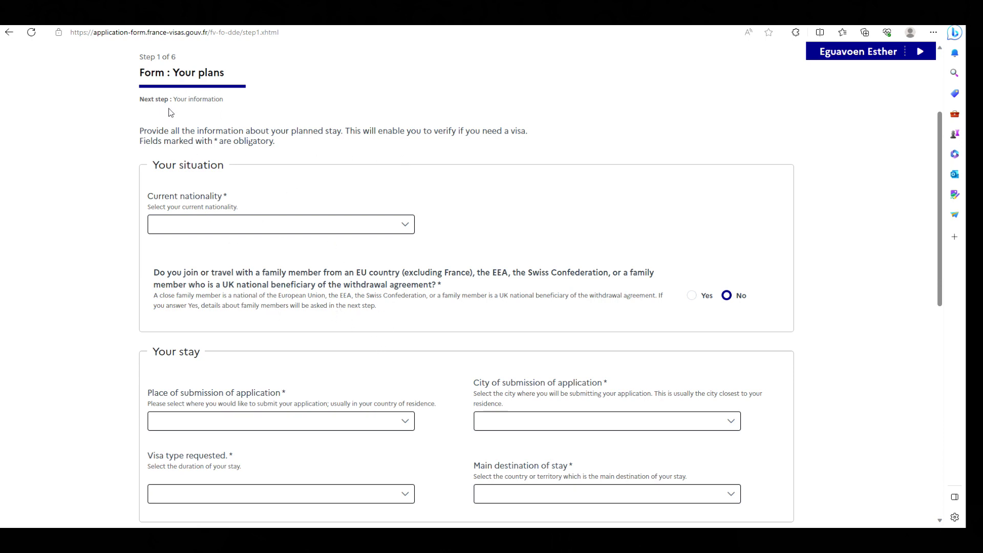
{"action": "scroll", "coordinate": [282, 248], "scroll_direction": "down", "scroll_amount": 1}
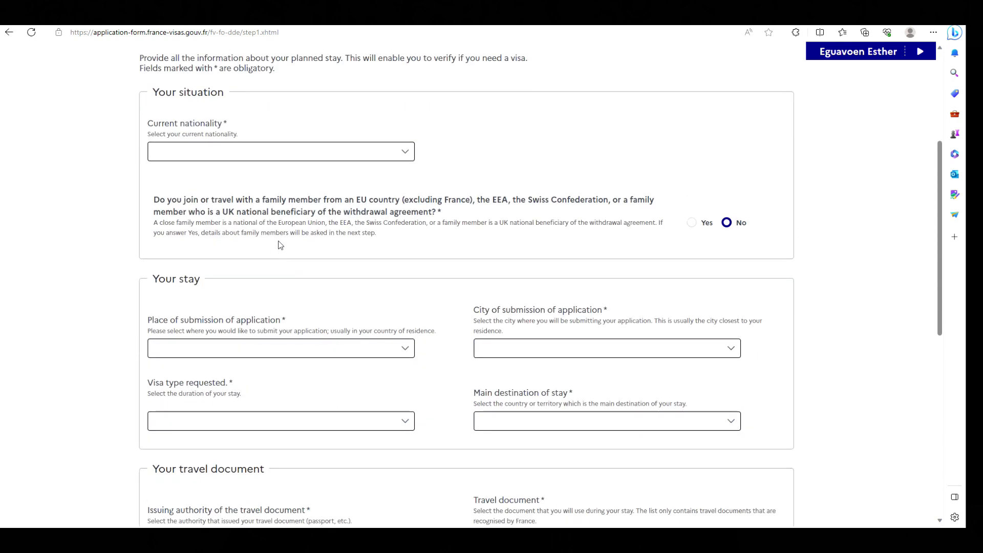
{"action": "left_click", "coordinate": [365, 155]}
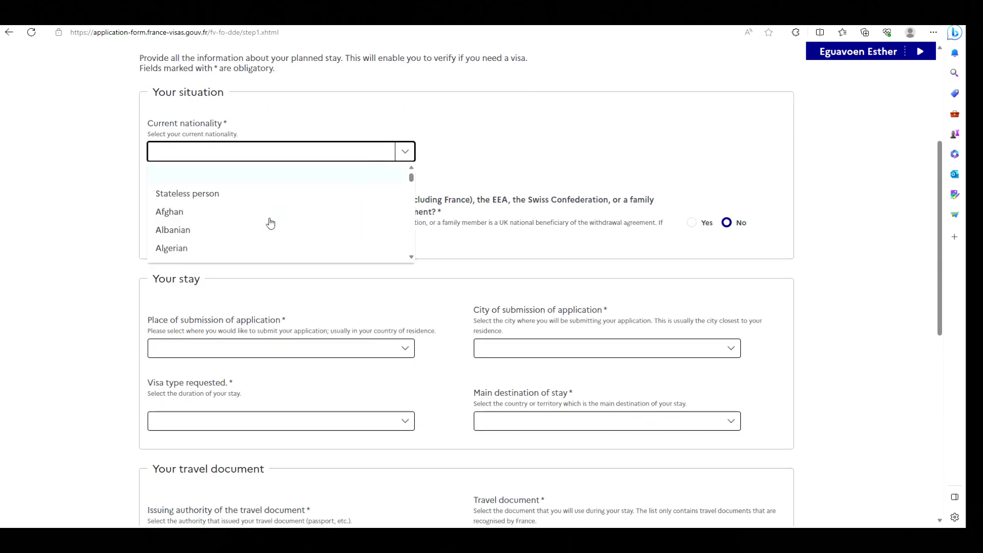
{"action": "scroll", "coordinate": [270, 223], "scroll_direction": "down", "scroll_amount": 8}
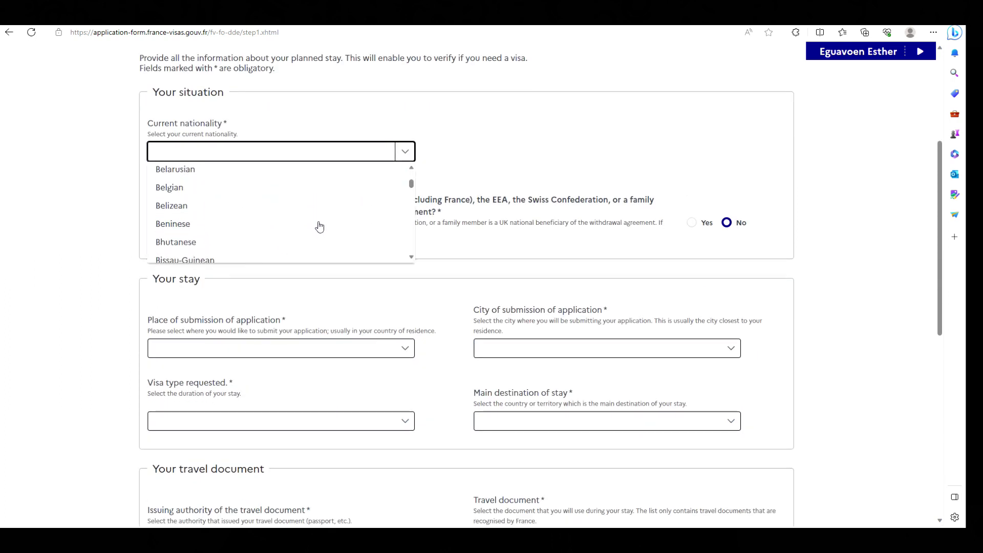
{"action": "scroll", "coordinate": [318, 227], "scroll_direction": "down", "scroll_amount": 12}
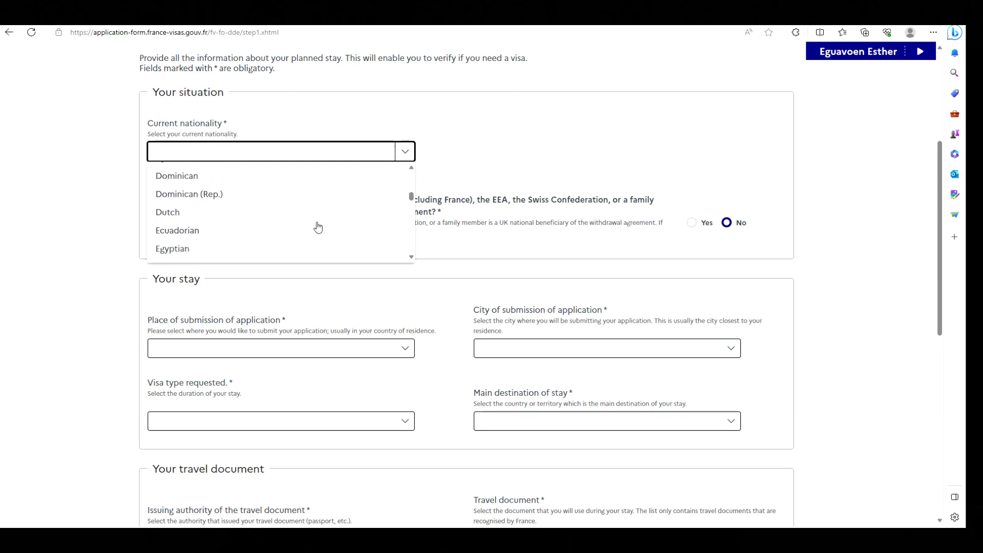
{"action": "scroll", "coordinate": [318, 226], "scroll_direction": "down", "scroll_amount": 10}
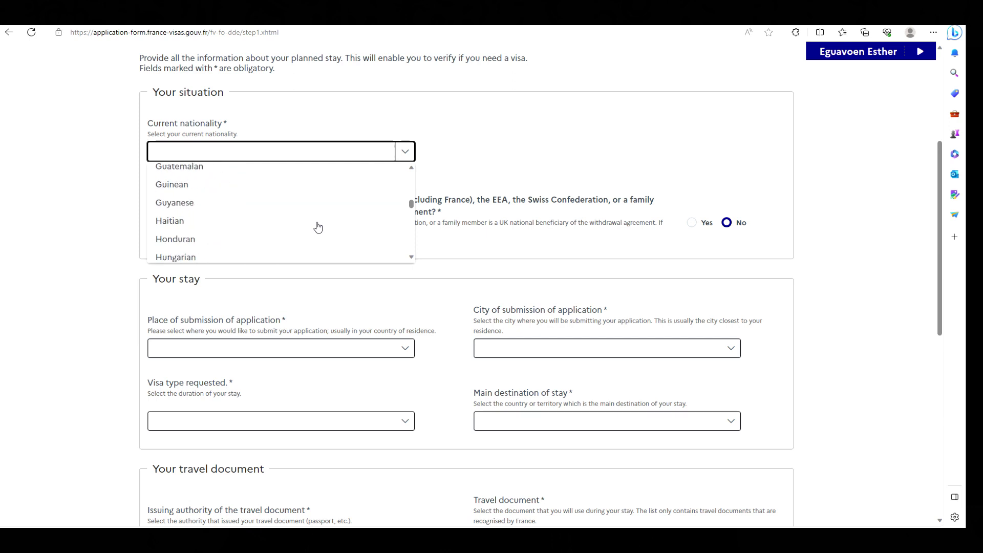
{"action": "left_click", "coordinate": [204, 150]}
{"action": "type", "text": "nic"}
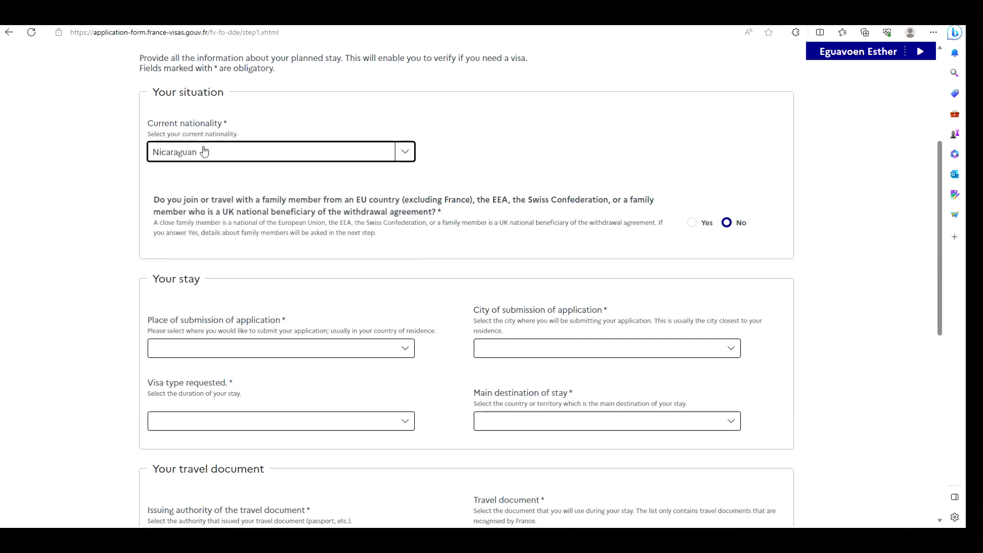
{"action": "type", "text": "geo"}
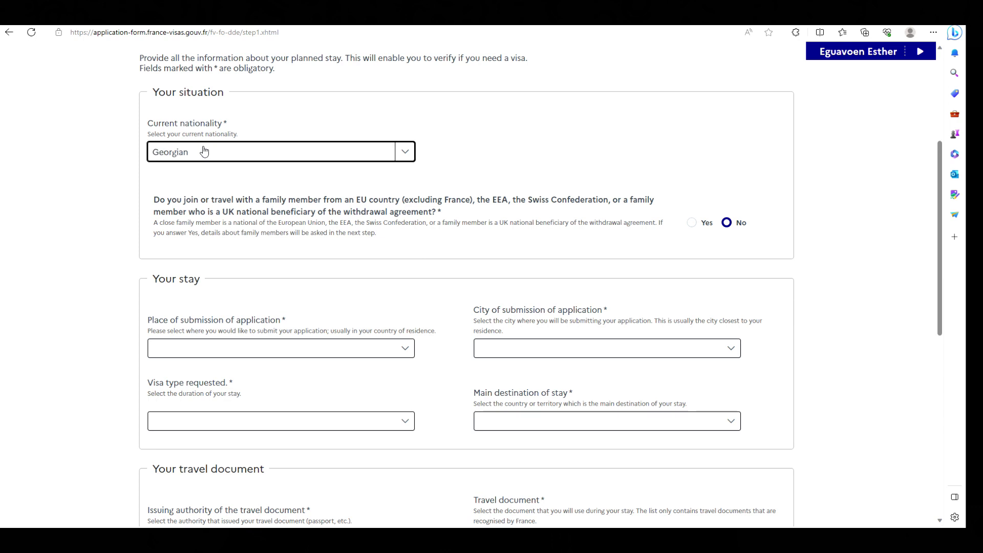
{"action": "type", "text": "nig"}
Examine which details the Your stay, Your travel document and Your plans sections of the form require.
{"action": "scroll", "coordinate": [246, 287], "scroll_direction": "down", "scroll_amount": 3}
{"action": "scroll", "coordinate": [245, 288], "scroll_direction": "down", "scroll_amount": 2}
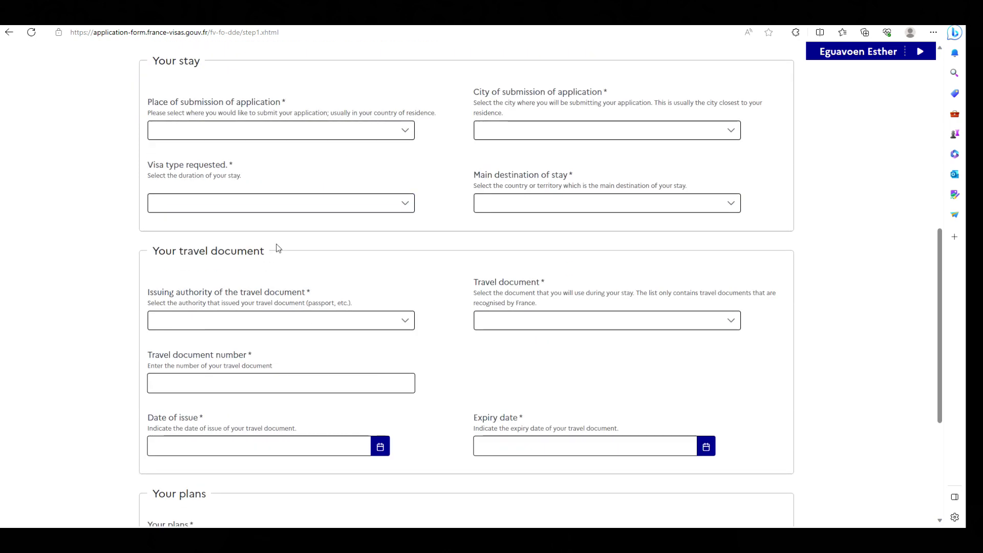
{"action": "scroll", "coordinate": [335, 281], "scroll_direction": "down", "scroll_amount": 5}
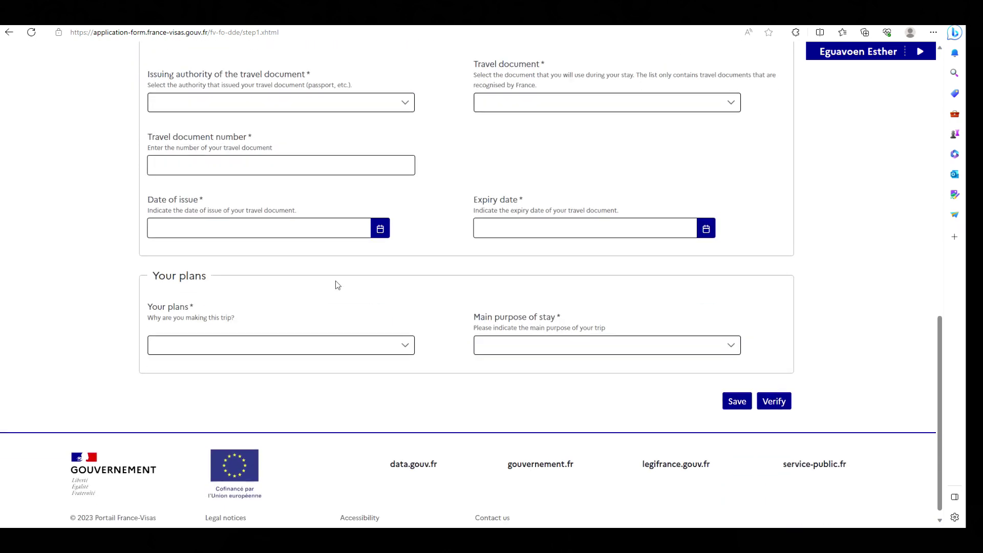
{"action": "scroll", "coordinate": [336, 281], "scroll_direction": "up", "scroll_amount": 6}
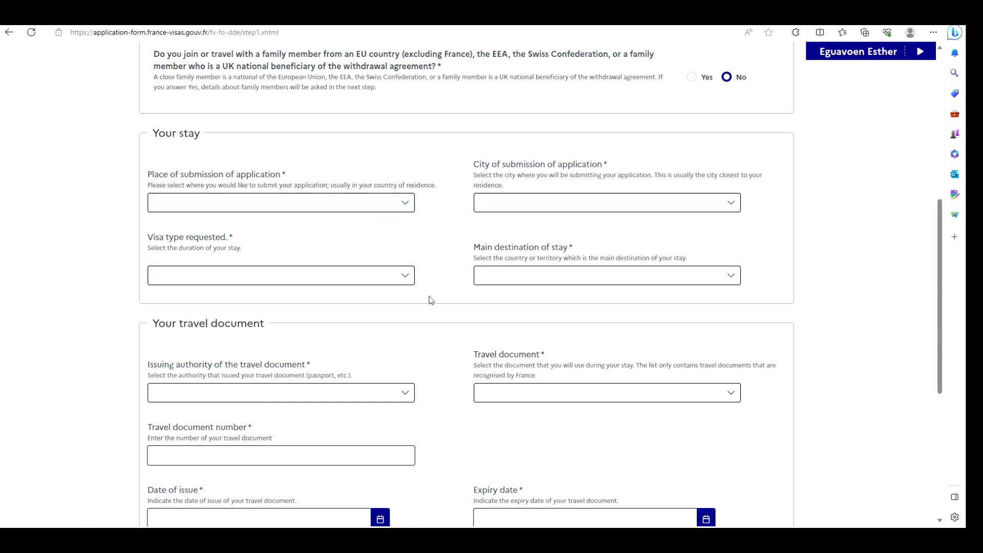
{"action": "scroll", "coordinate": [430, 301], "scroll_direction": "down", "scroll_amount": 3}
{"action": "scroll", "coordinate": [407, 358], "scroll_direction": "down", "scroll_amount": 3}
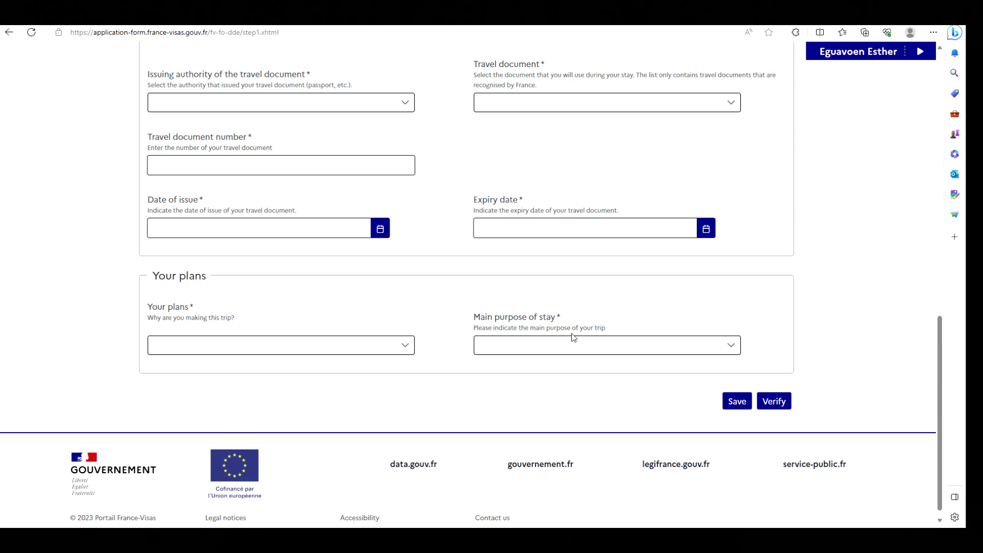
{"action": "scroll", "coordinate": [542, 314], "scroll_direction": "up", "scroll_amount": 3}
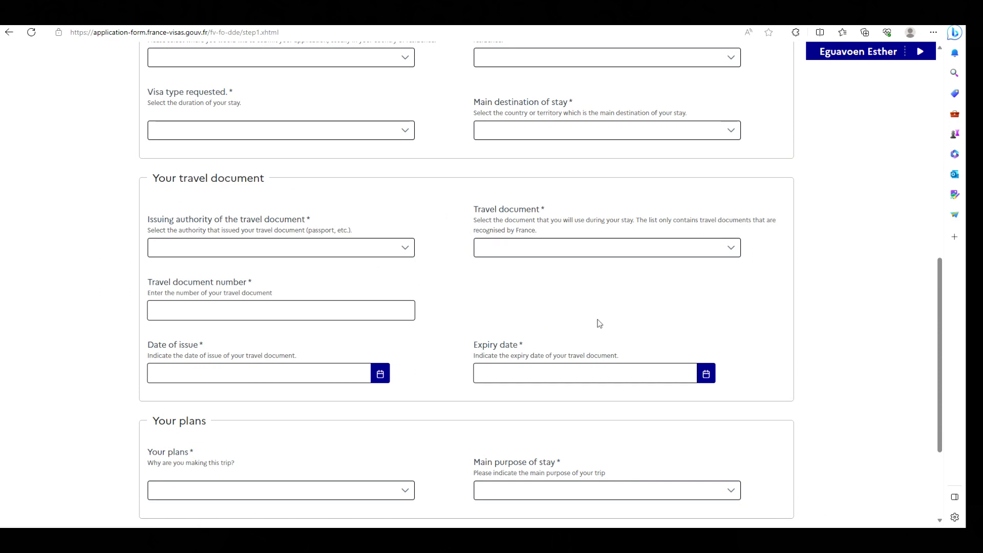
{"action": "scroll", "coordinate": [610, 366], "scroll_direction": "down", "scroll_amount": 3}
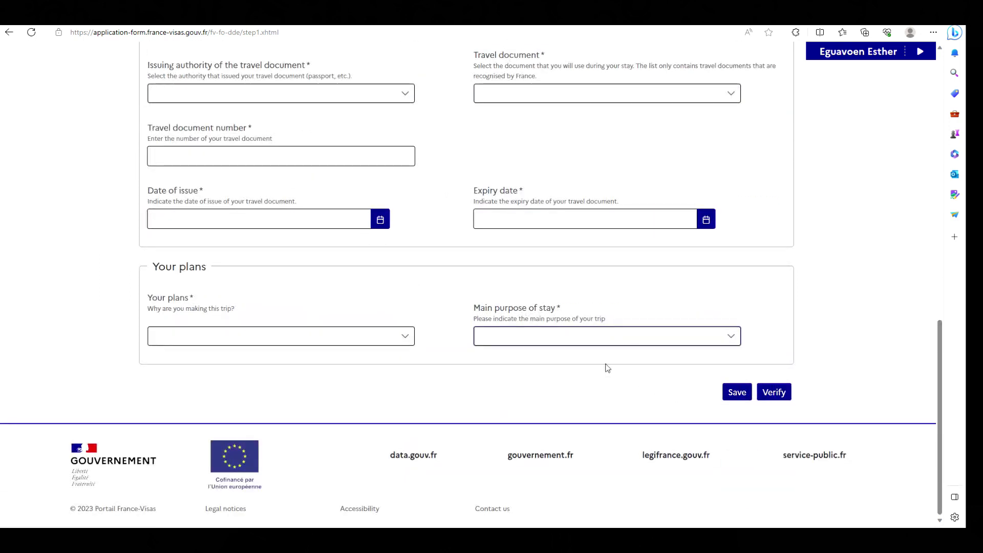
{"action": "mouse_move", "coordinate": [503, 540]}
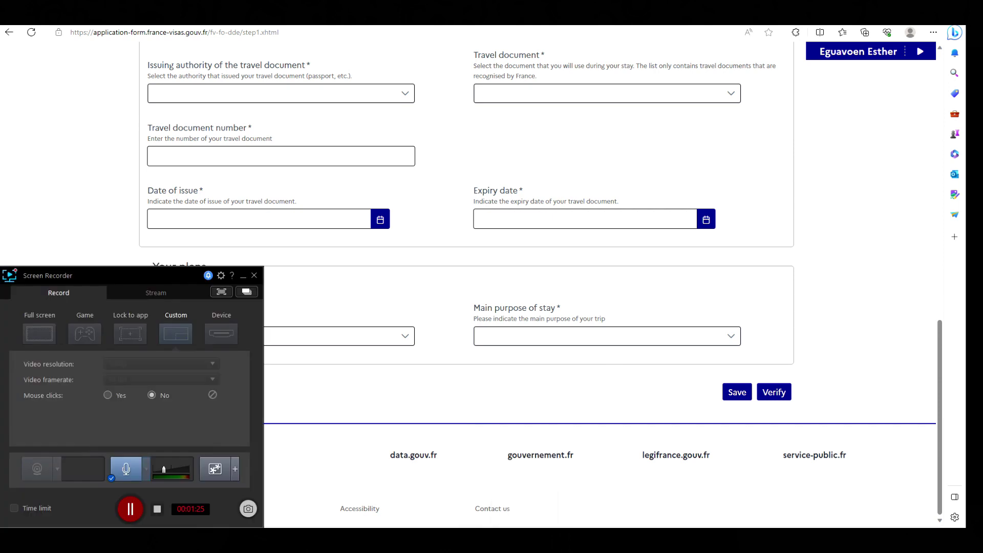
{"action": "left_click", "coordinate": [131, 508]}
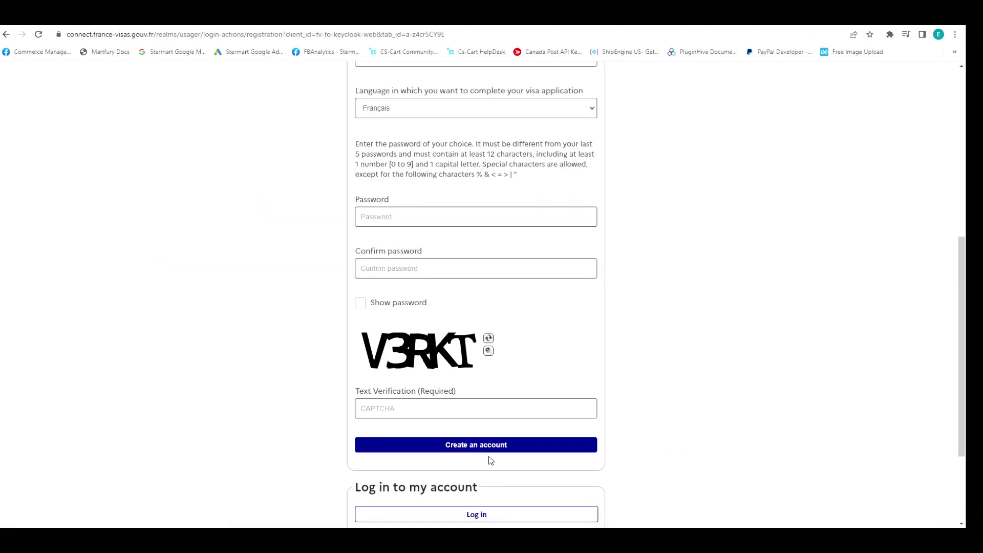
Go from the account registration page to the login page, log in, and create a new application in a new group of applications.
{"action": "scroll", "coordinate": [491, 463], "scroll_direction": "down", "scroll_amount": 1}
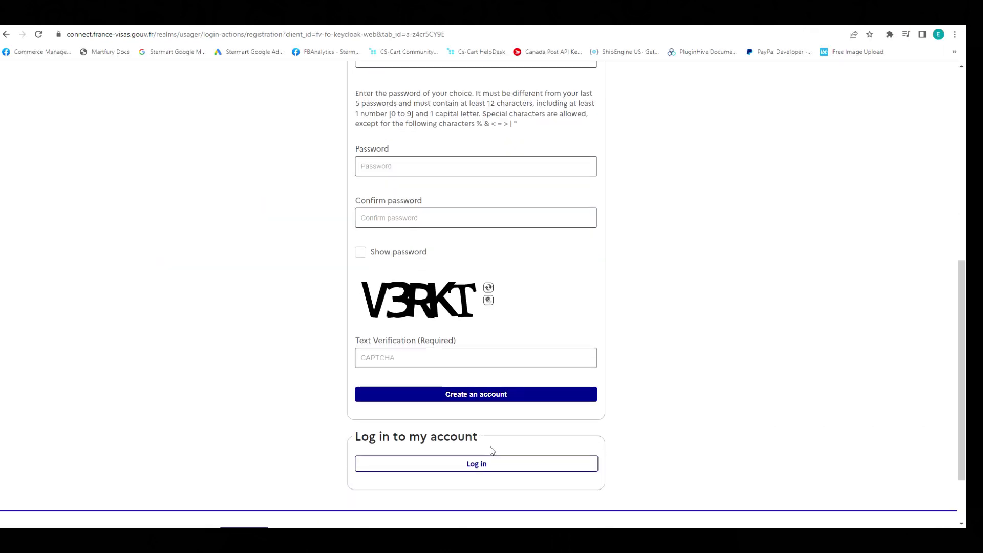
{"action": "left_click", "coordinate": [493, 468]}
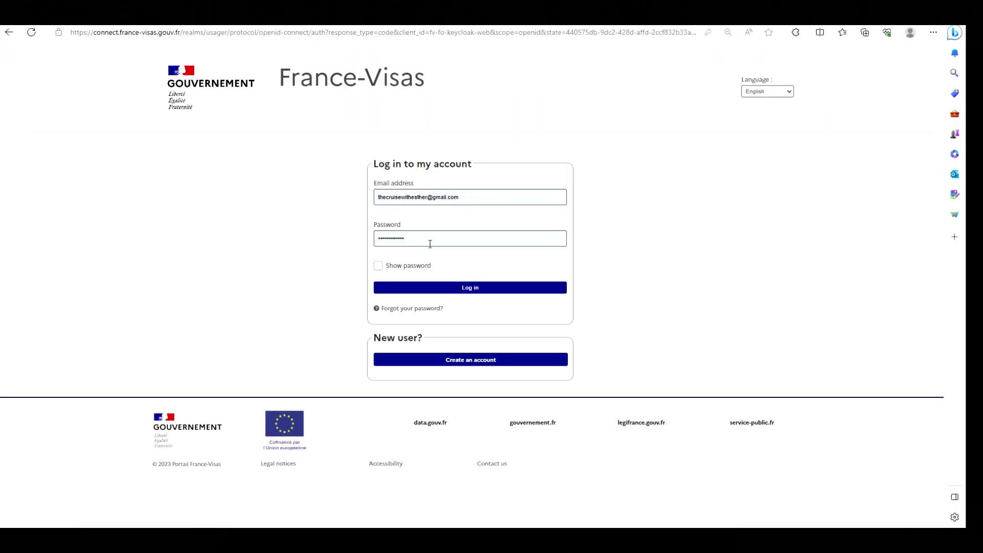
{"action": "left_click", "coordinate": [459, 288]}
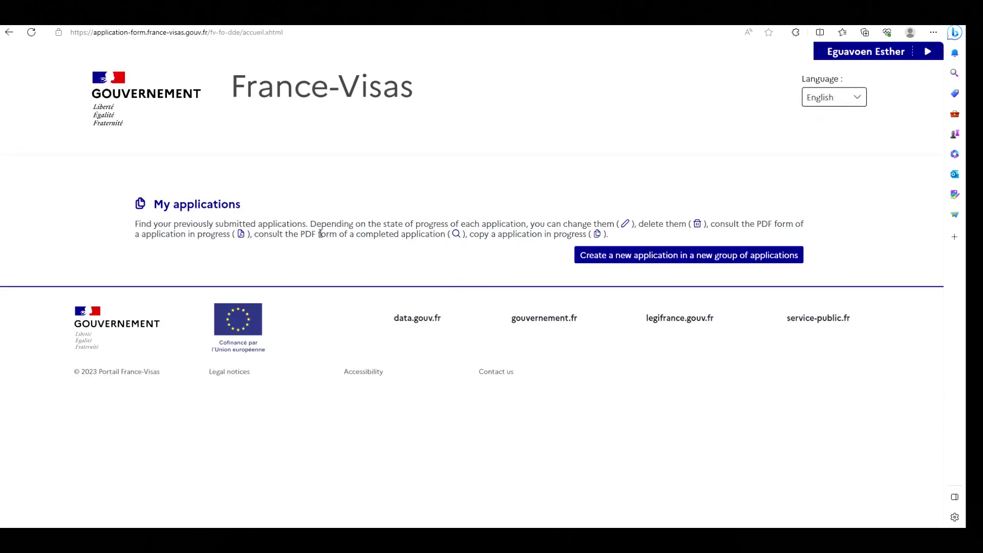
{"action": "left_click", "coordinate": [658, 261]}
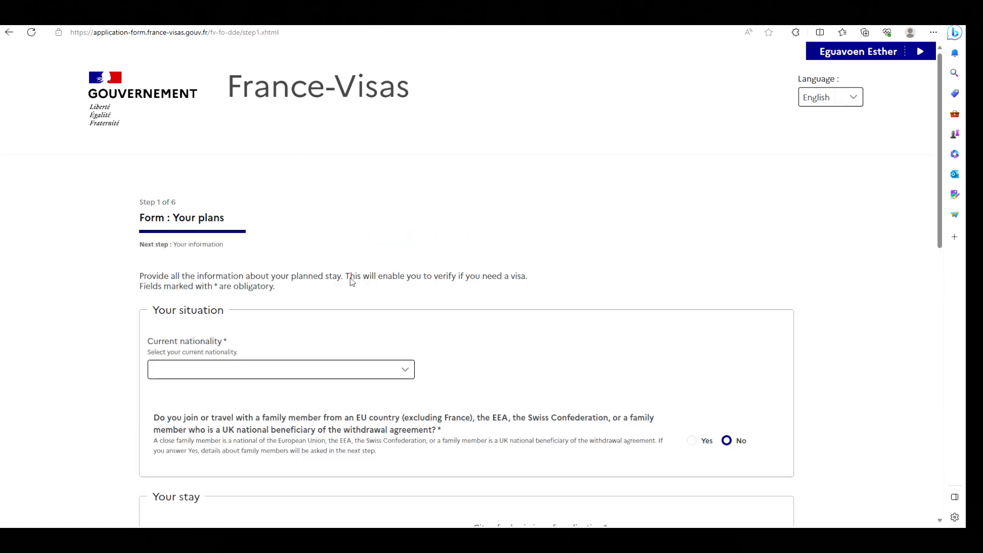
Go through the first step of the application form, examining the fields on situation, stay, travel document and travel plans.
{"action": "scroll", "coordinate": [317, 271], "scroll_direction": "down", "scroll_amount": 2}
{"action": "scroll", "coordinate": [282, 159], "scroll_direction": "down", "scroll_amount": 10}
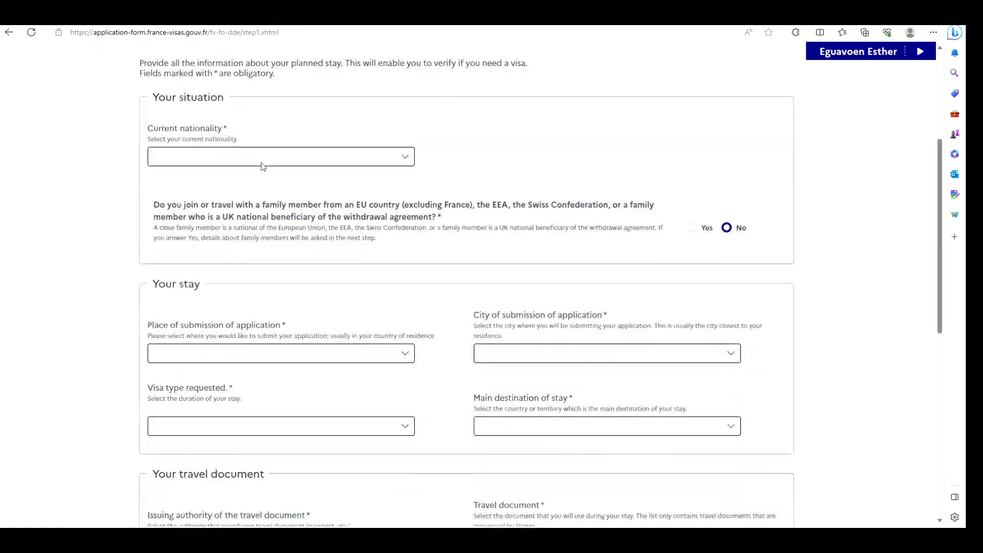
{"action": "scroll", "coordinate": [262, 202], "scroll_direction": "up", "scroll_amount": 6}
{"action": "scroll", "coordinate": [262, 201], "scroll_direction": "up", "scroll_amount": 5}
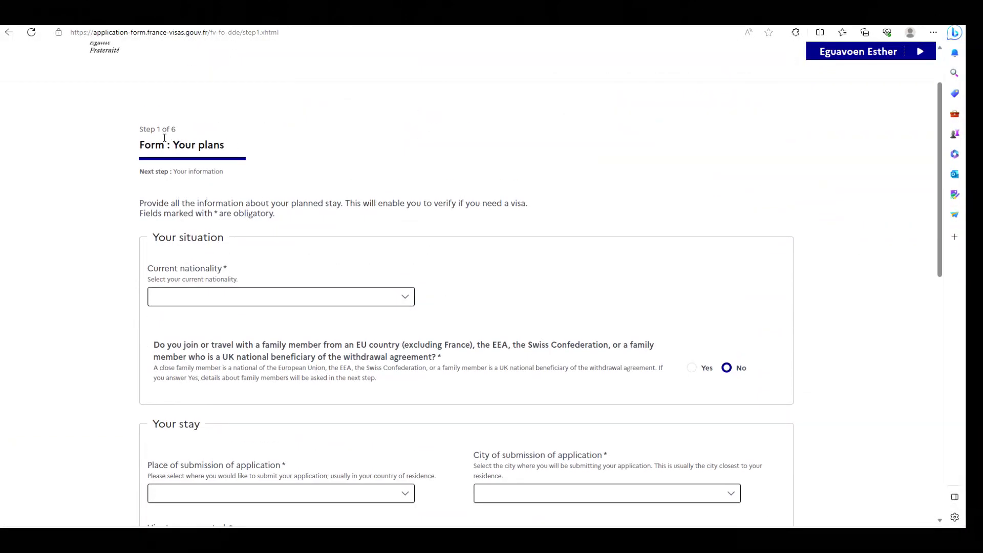
{"action": "scroll", "coordinate": [247, 201], "scroll_direction": "down", "scroll_amount": 3}
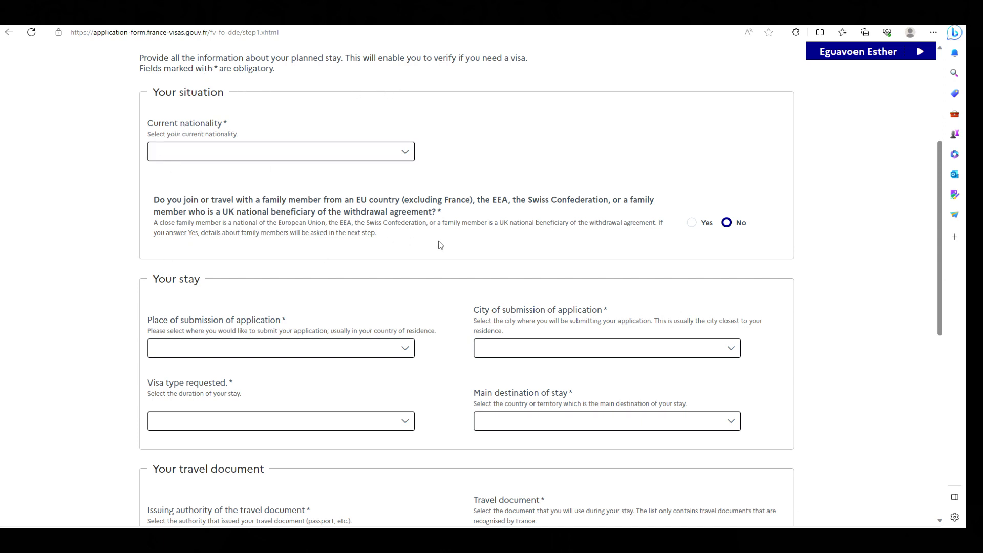
{"action": "scroll", "coordinate": [233, 267], "scroll_direction": "down", "scroll_amount": 2}
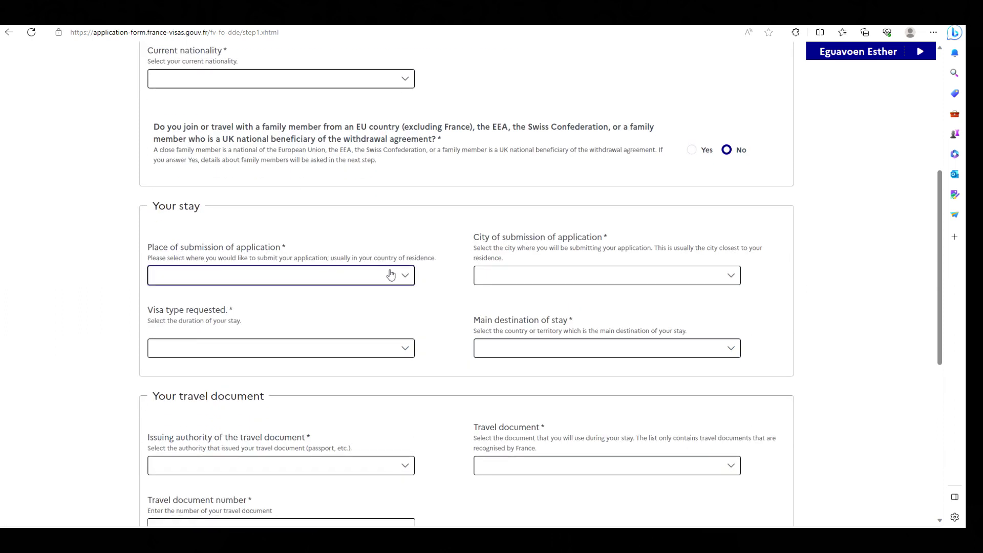
{"action": "scroll", "coordinate": [246, 306], "scroll_direction": "down", "scroll_amount": 3}
{"action": "scroll", "coordinate": [246, 306], "scroll_direction": "down", "scroll_amount": 2}
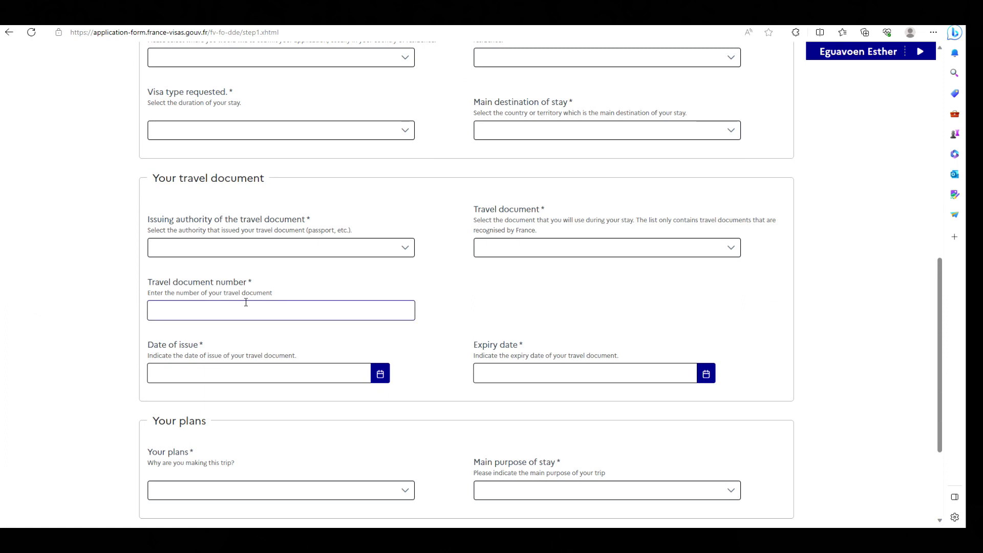
{"action": "scroll", "coordinate": [246, 303], "scroll_direction": "down", "scroll_amount": 2}
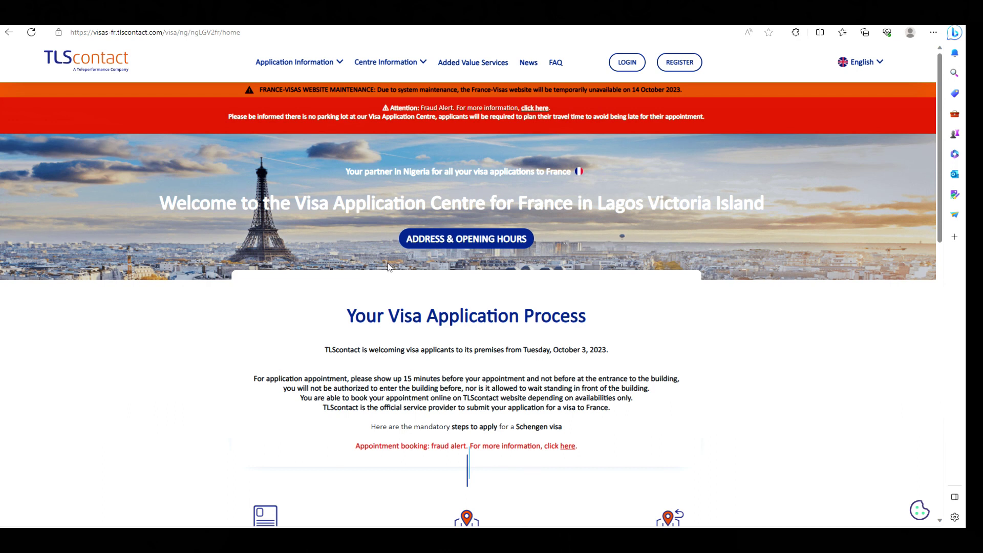
Read the visa application process on the TLScontact page for the Lagos Victoria Island Visa Application Centre.
{"action": "scroll", "coordinate": [389, 266], "scroll_direction": "down", "scroll_amount": 2}
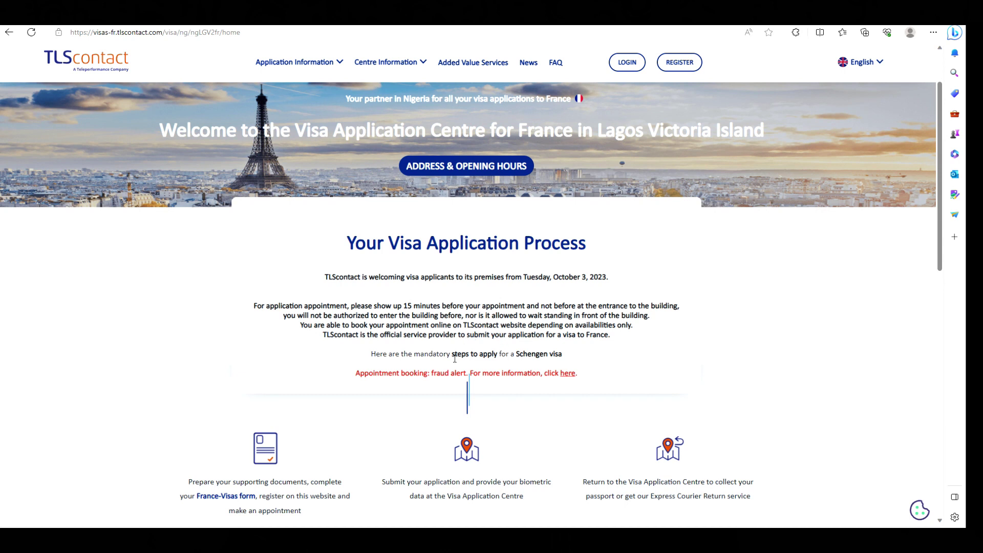
{"action": "scroll", "coordinate": [454, 361], "scroll_direction": "down", "scroll_amount": 2}
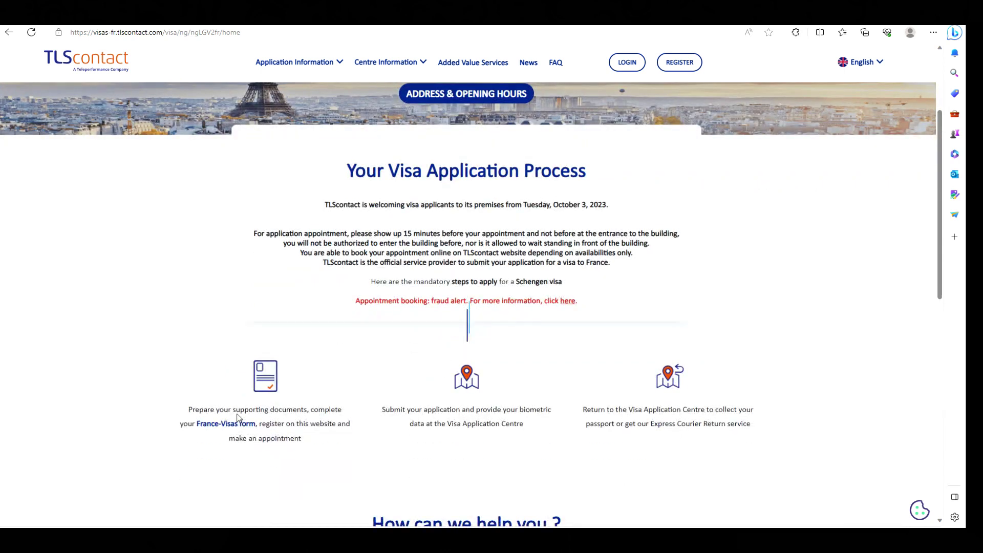